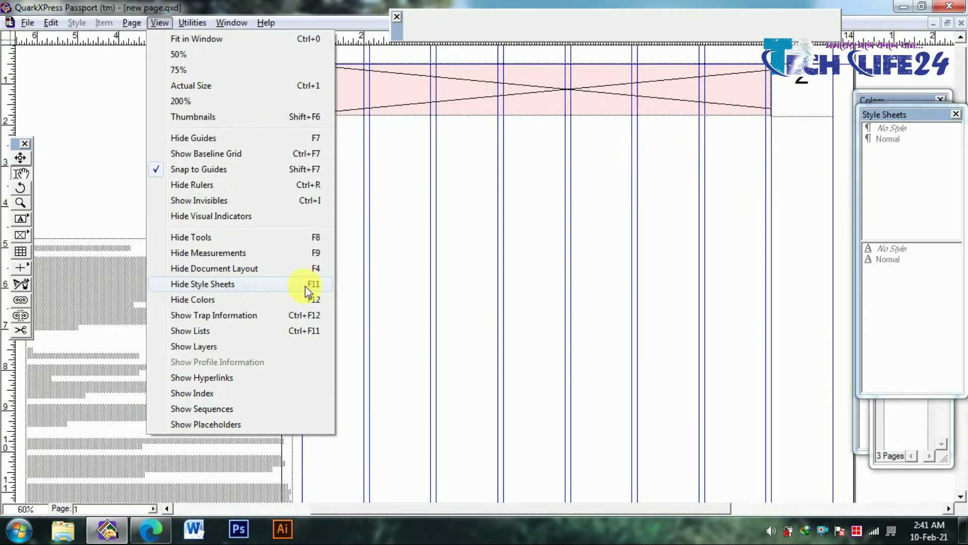
- Hide and redisplay the Style Sheets palette, and shift it to uncover the header of the Document Layout palette
left_click(708, 227)
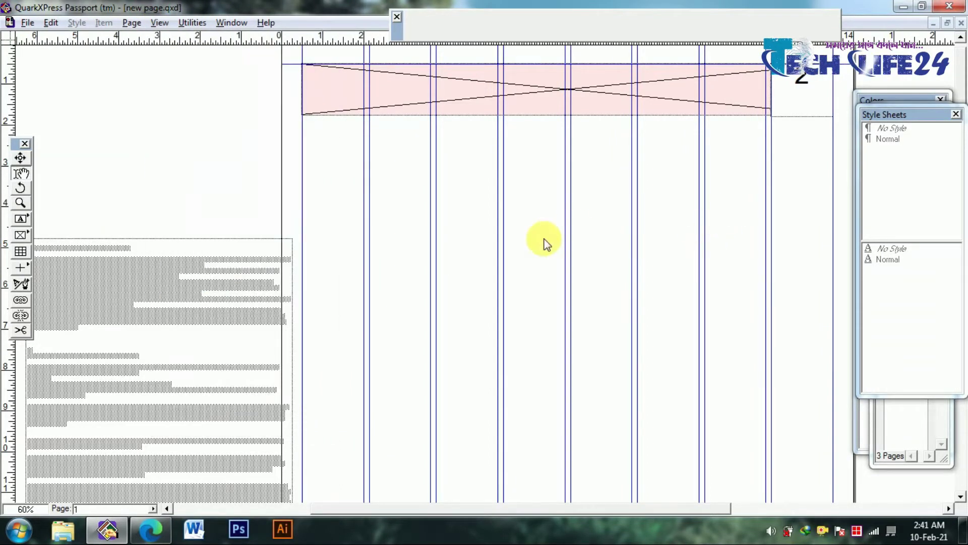
key("F11")
key("F11")
left_click_drag(902, 115, 897, 152)
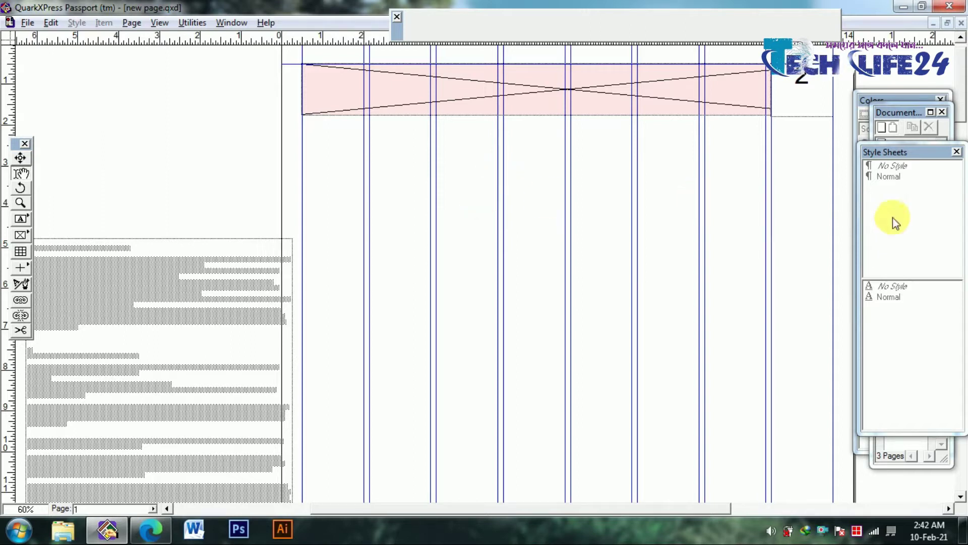
- Draw a text box about 3.66" wide and 5.16" high from the first column guide, just below the pink picture box
left_click(20, 218)
left_click_drag(302, 128, 453, 339)
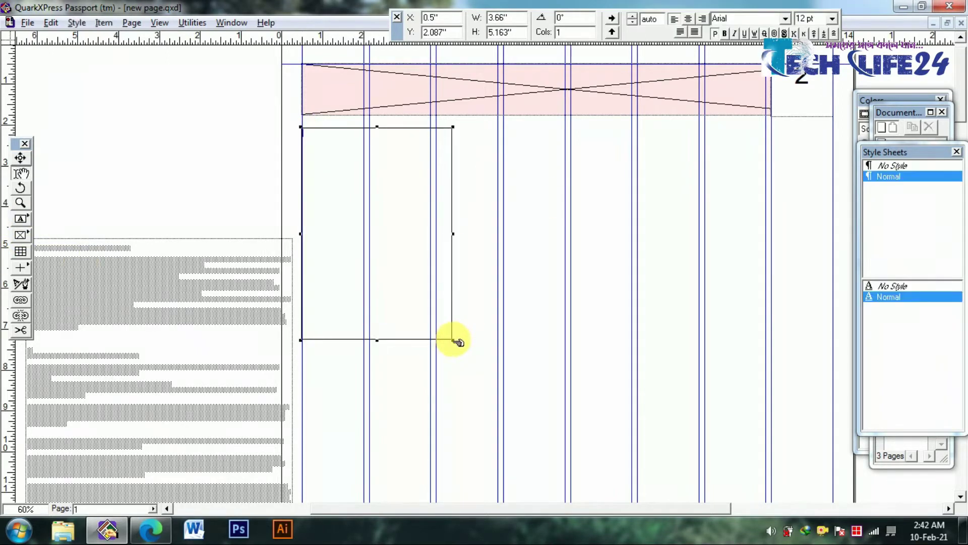
left_click(398, 240)
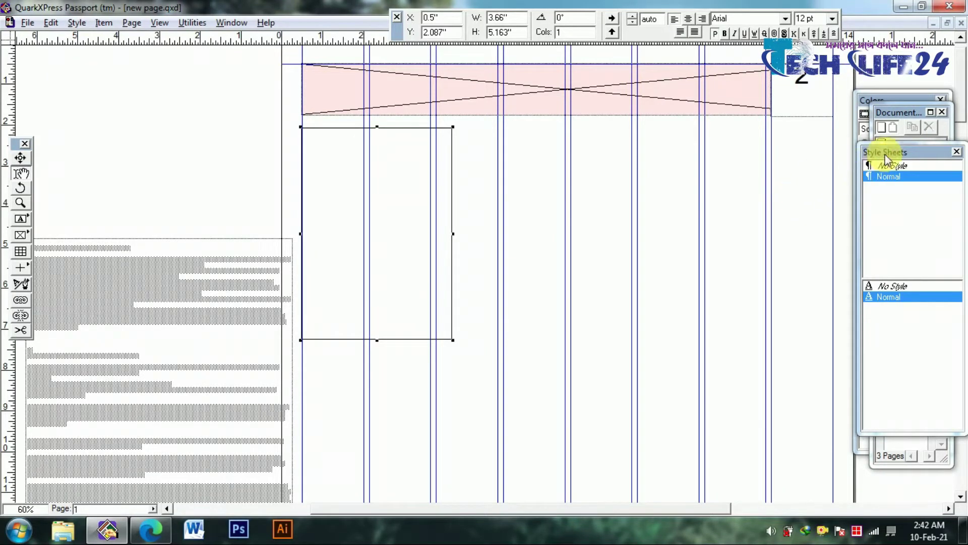
left_click(707, 276)
left_click(371, 198)
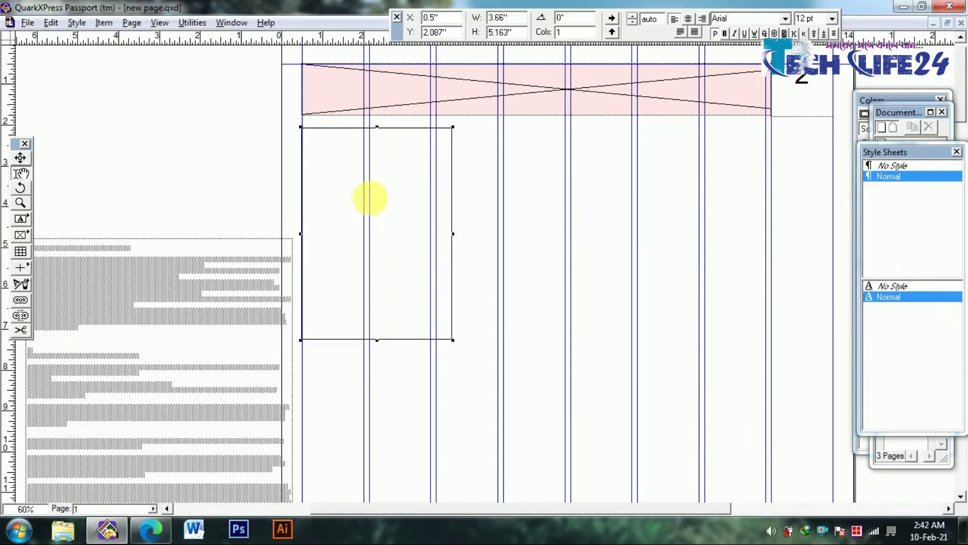
- Close the palettes lying behind Style Sheets and move the Style Sheets palette back up beside the page
left_click_drag(925, 152, 930, 248)
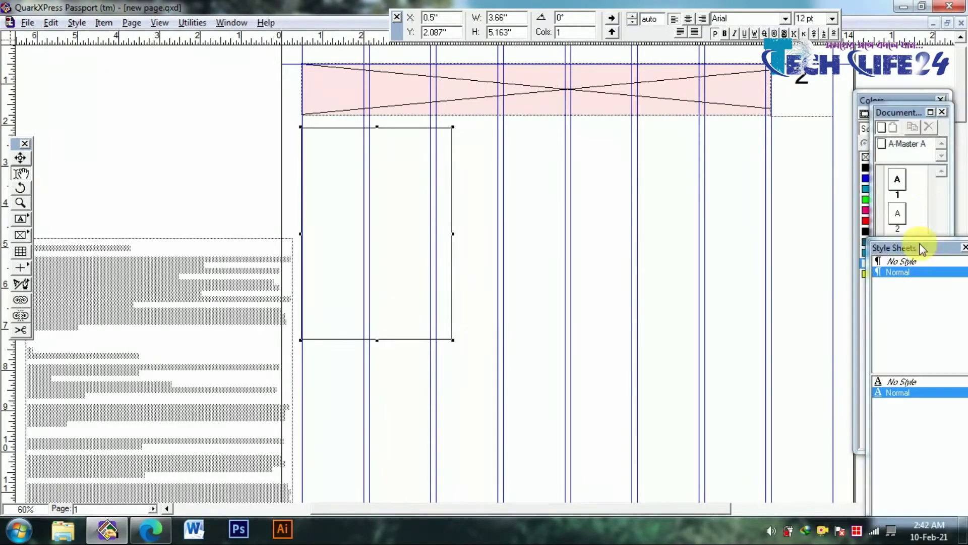
left_click(941, 100)
left_click_drag(938, 247, 928, 117)
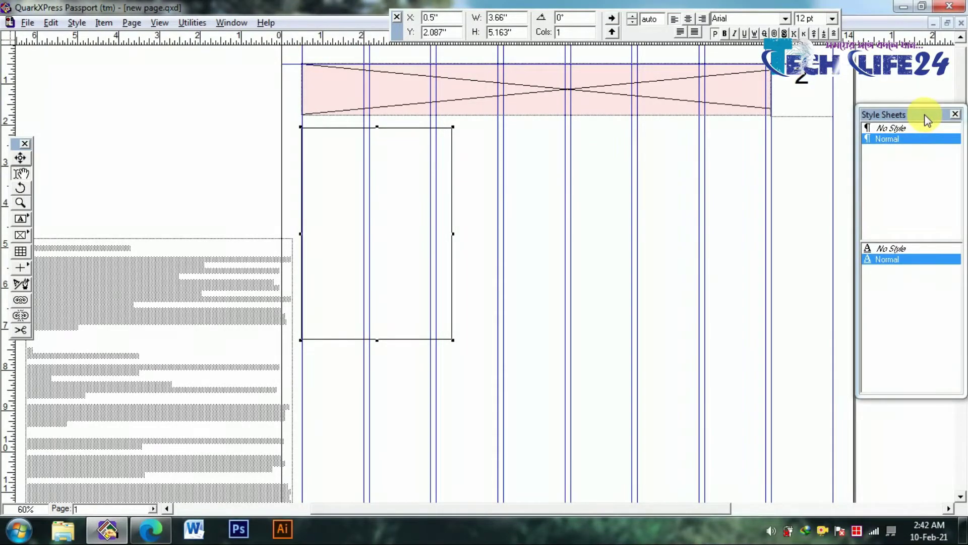
- Create a new paragraph style sheet named "Body size" with F2 as its keyboard equivalent
right_click(897, 163)
right_click(909, 147)
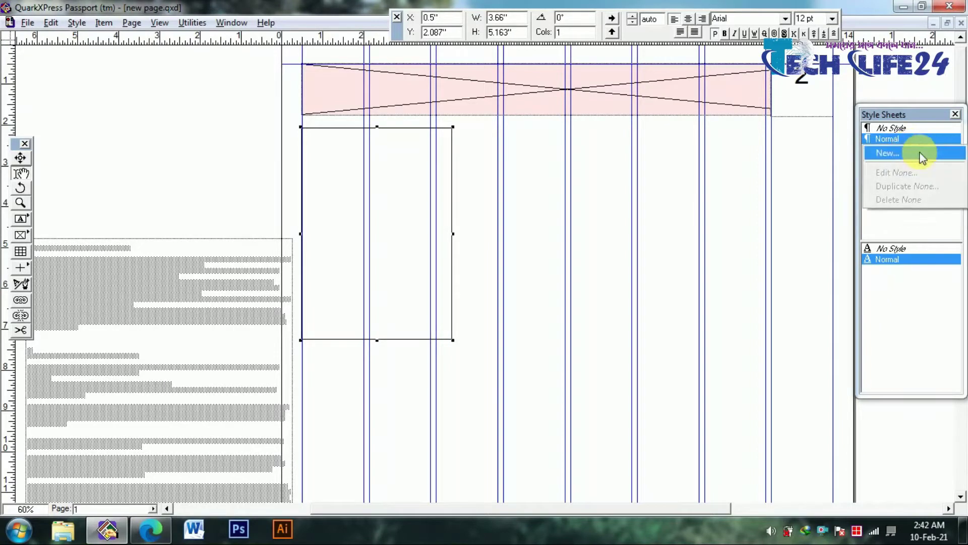
left_click(917, 150)
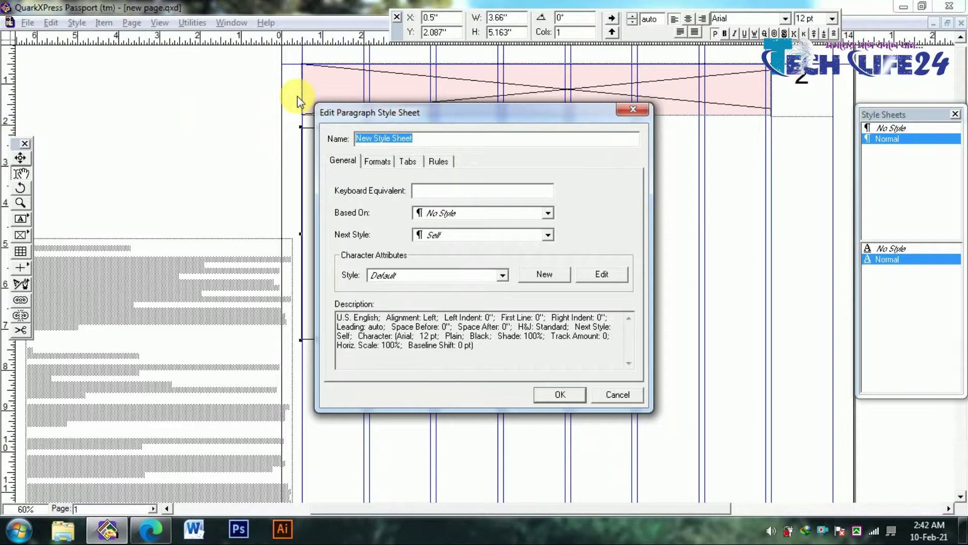
type("Y")
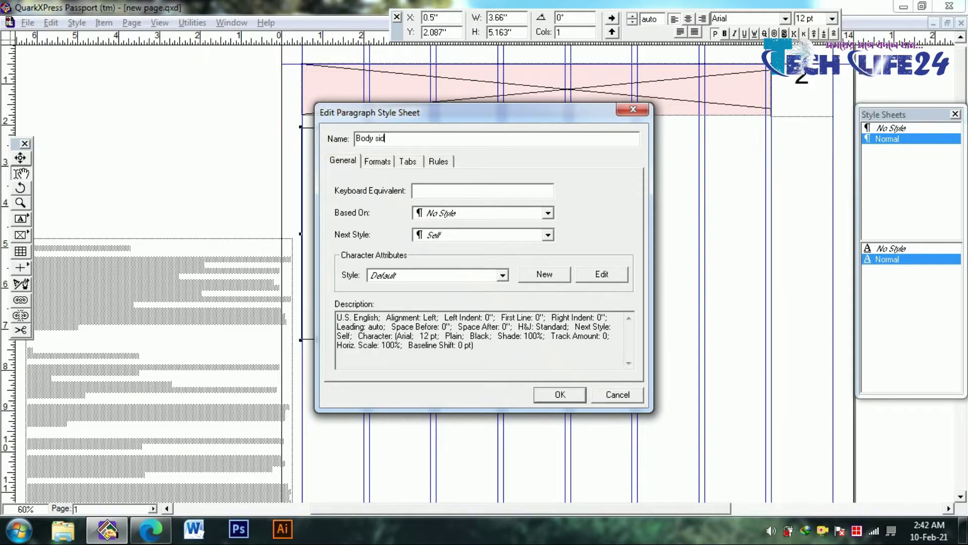
type("ody size")
left_click(465, 195)
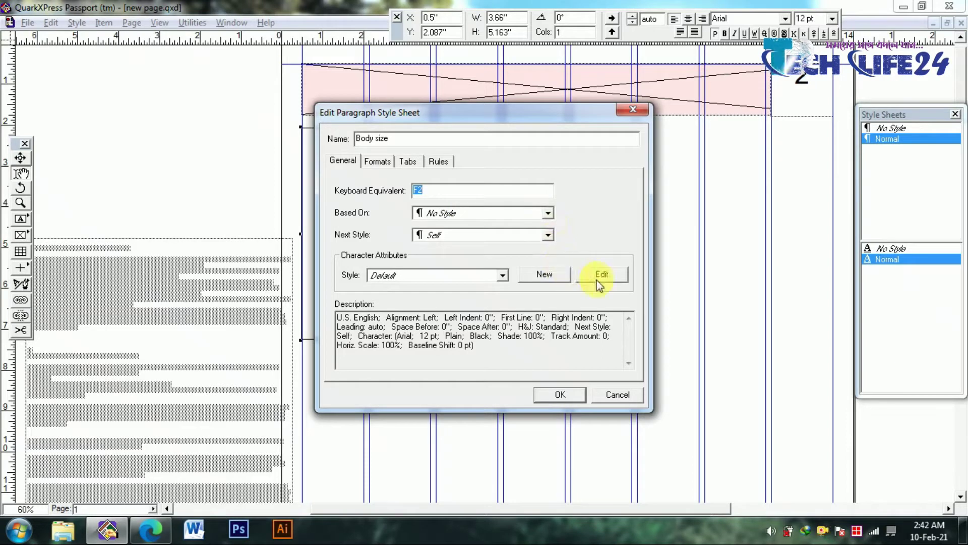
- Set the Body size style's character attributes to the Sutonnymj font at 10 pt
left_click(613, 273)
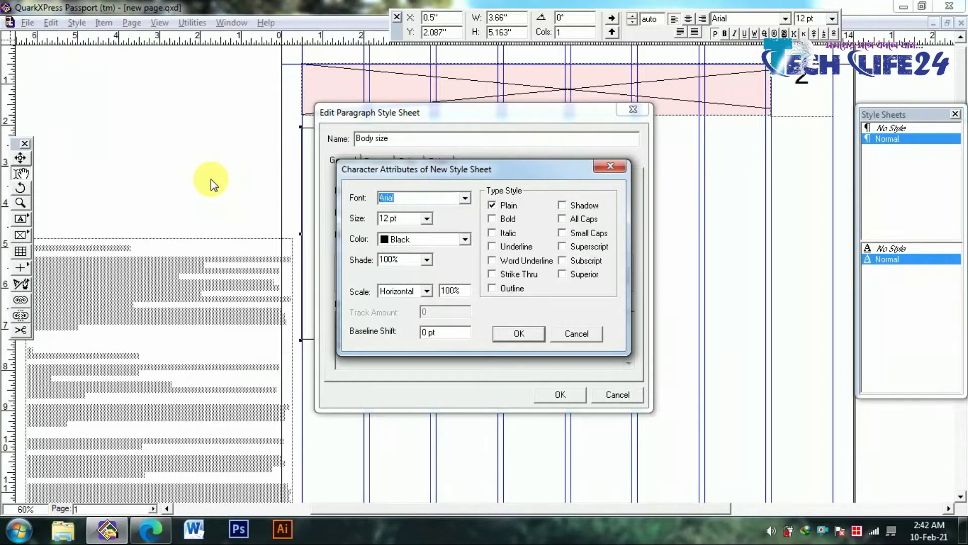
type("sutonnymj")
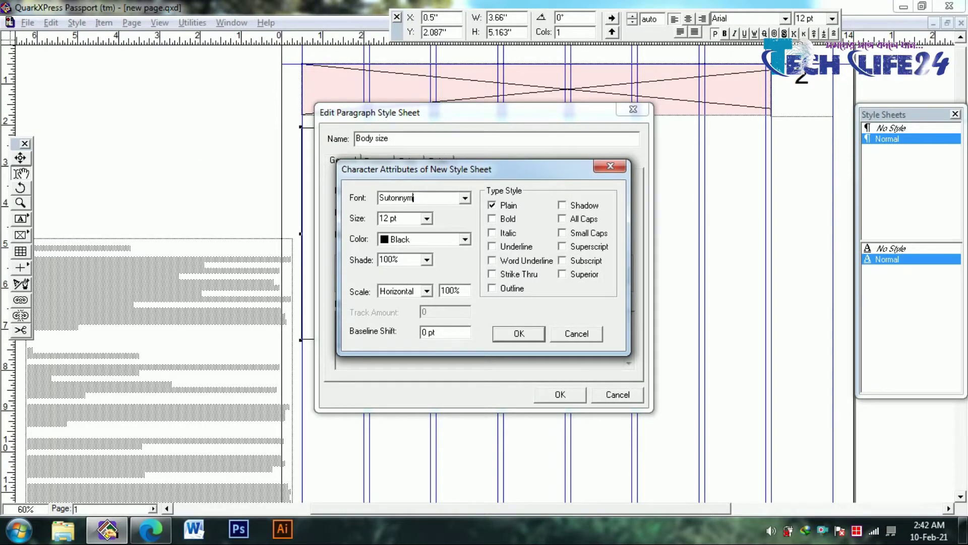
left_click(398, 225)
type("10")
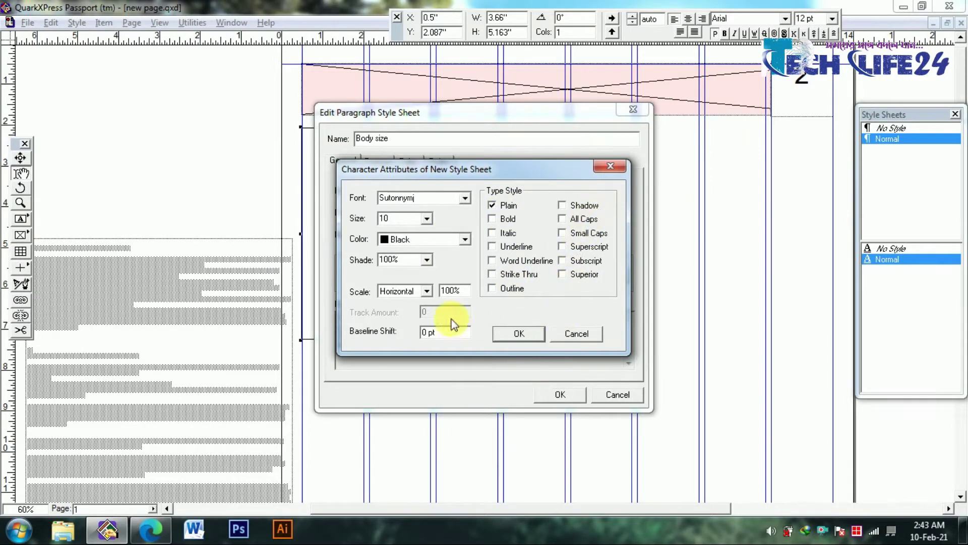
key("Tab")
left_click(520, 334)
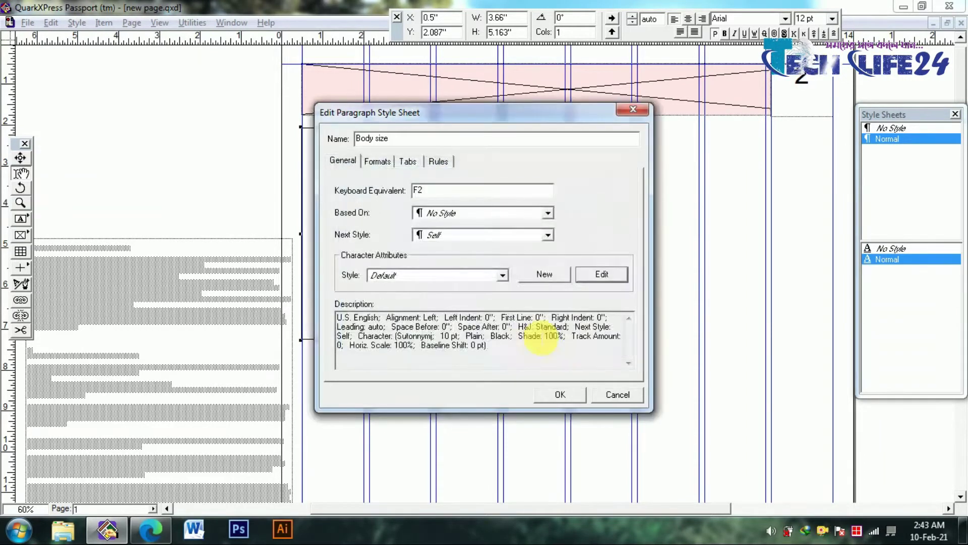
- Set the Body size style's leading to 9.5 and save the new style sheet
left_click(382, 163)
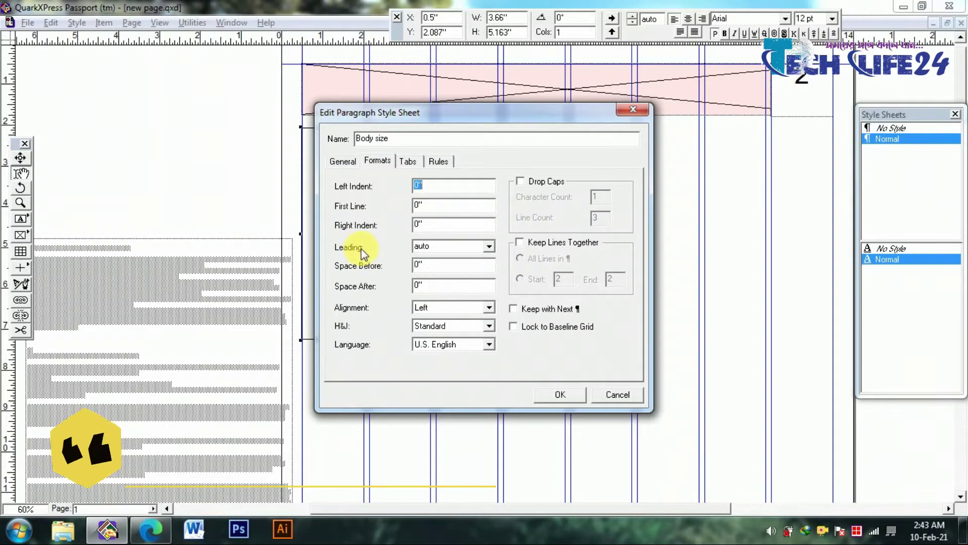
left_click(449, 247)
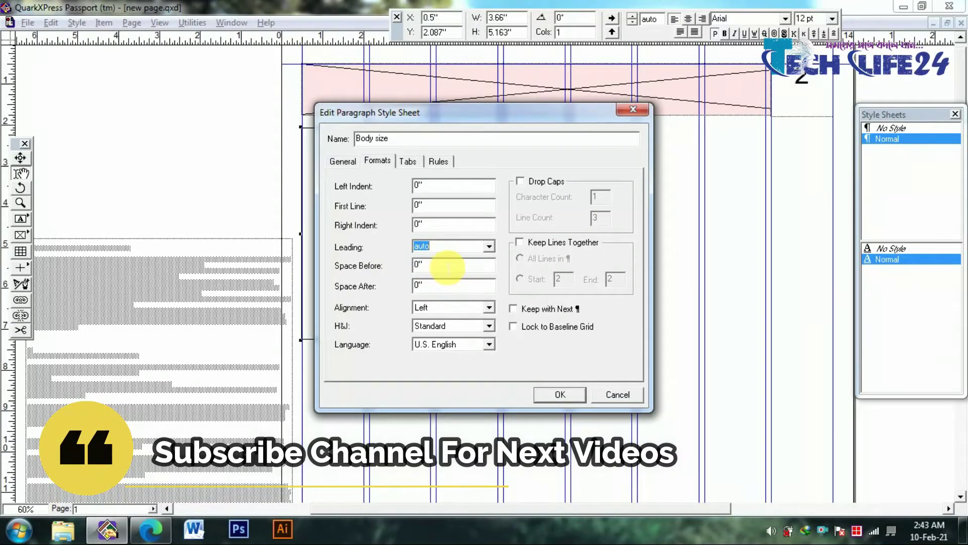
type("9.5")
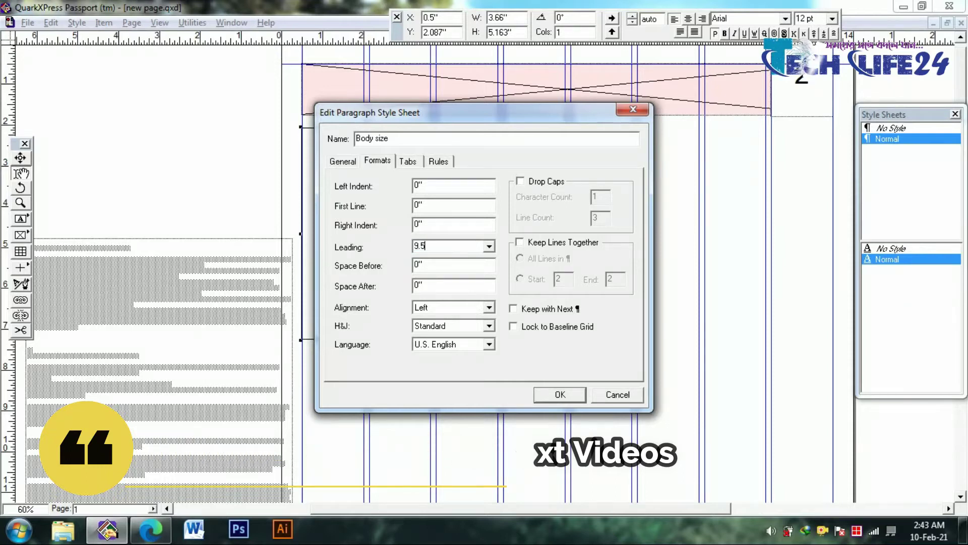
left_click(553, 394)
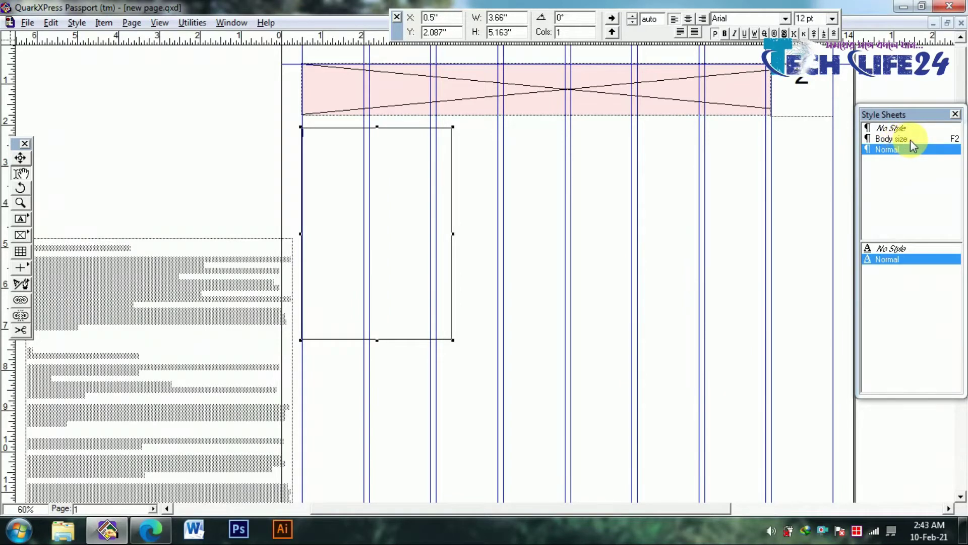
- Move the Style Sheets palette inward over the page edge
key("ctrl+1")
left_click_drag(908, 115, 859, 139)
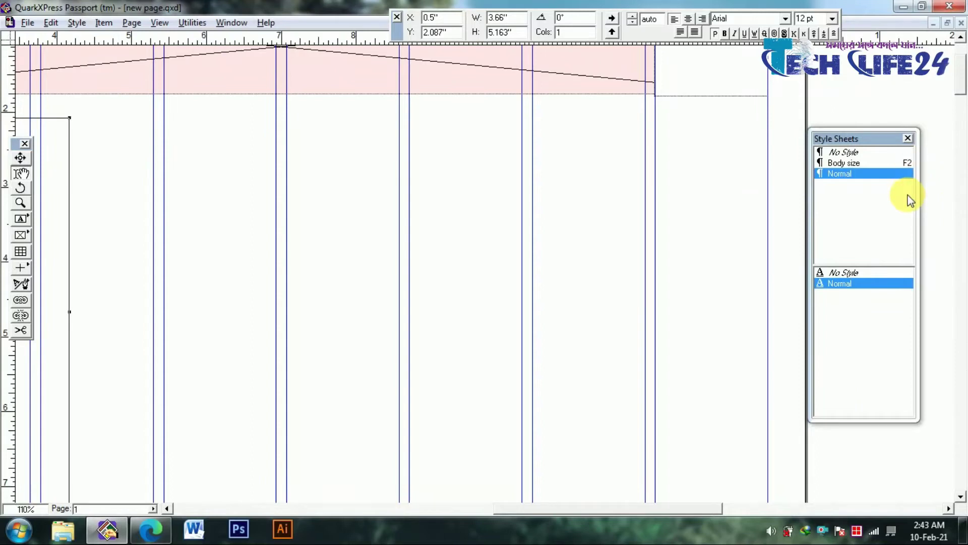
key("ctrl+0")
- Replace all text in the pasteboard text box with the text of file 1 from the News folder
left_click(275, 284)
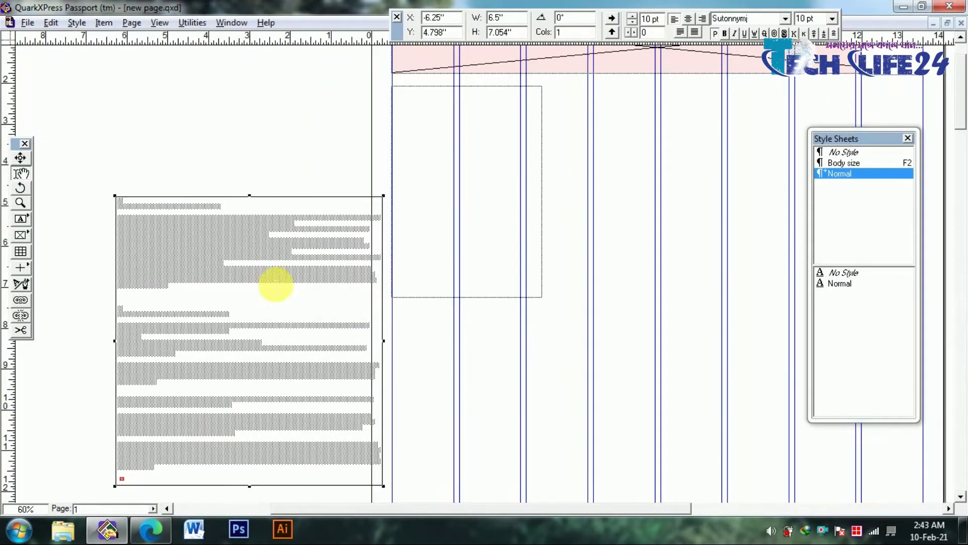
key("ctrl+a")
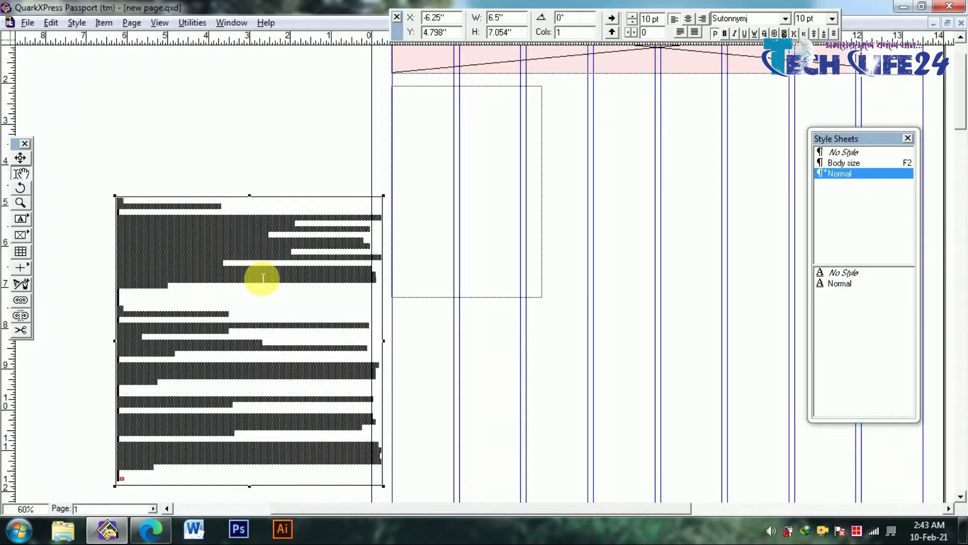
key("Delete")
key("ctrl+e")
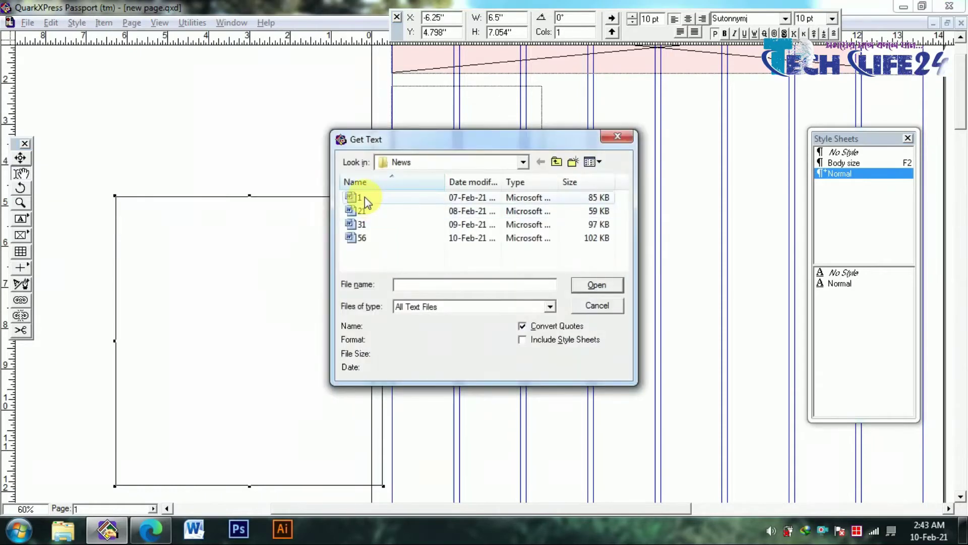
double_click(365, 197)
- Format the entire imported story in the Sutonny Sushree71MJ font at 10 pt
left_click(136, 260, "ctrl")
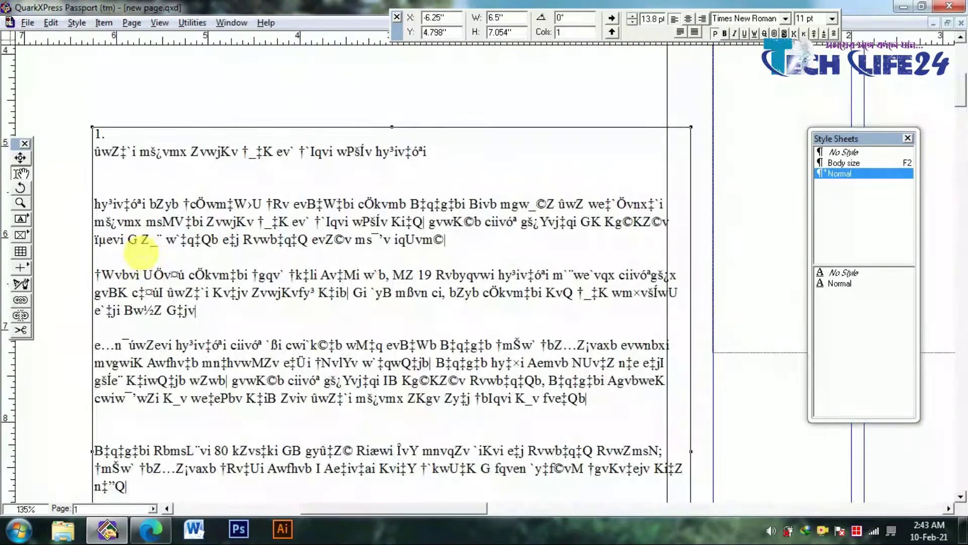
scroll(152, 267, "down", 3)
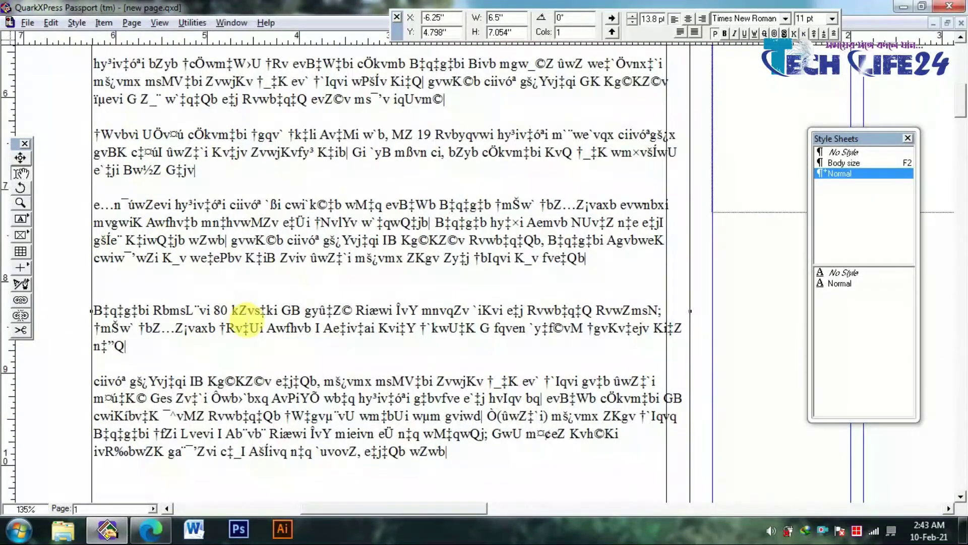
left_click(248, 312, "ctrl+alt")
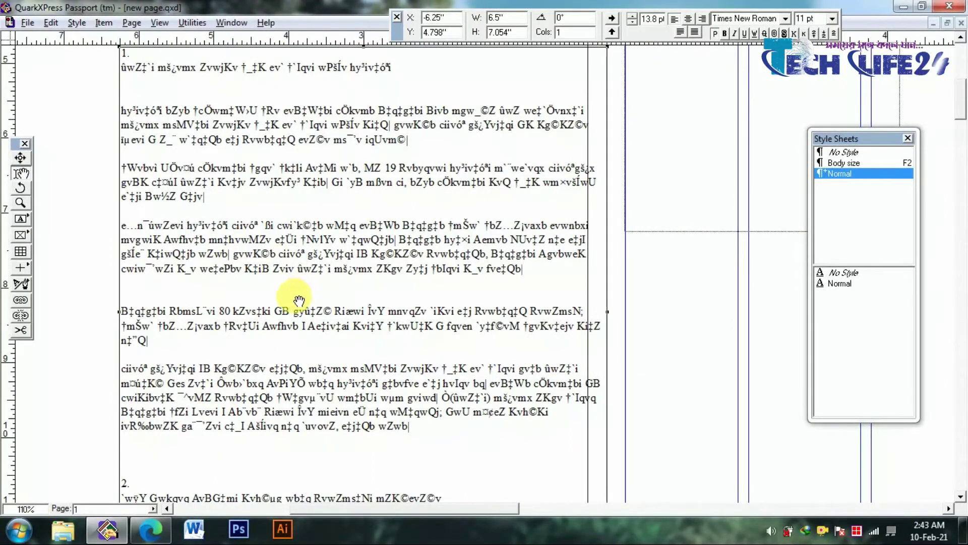
left_click_drag(299, 301, 276, 401)
left_click_drag(191, 221, 247, 278)
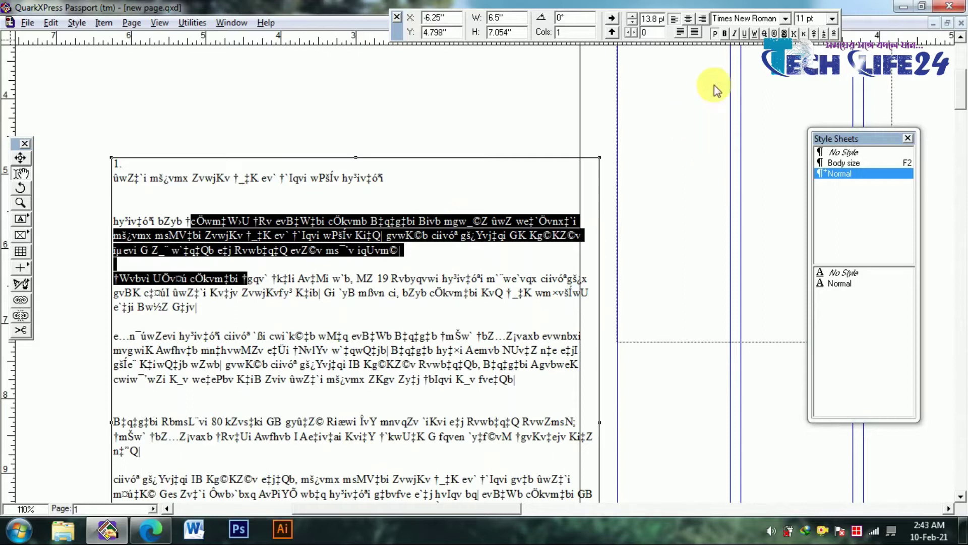
left_click(262, 247)
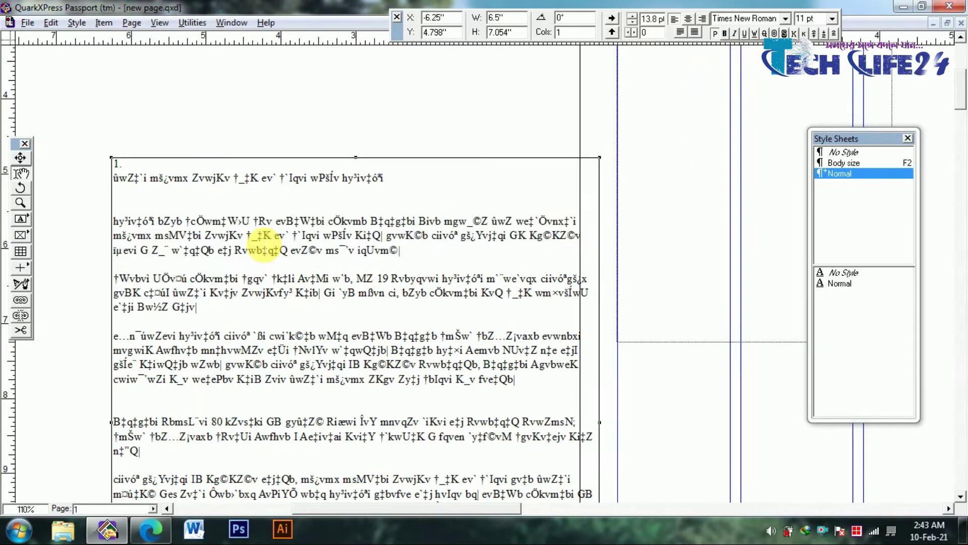
key("ctrl+a")
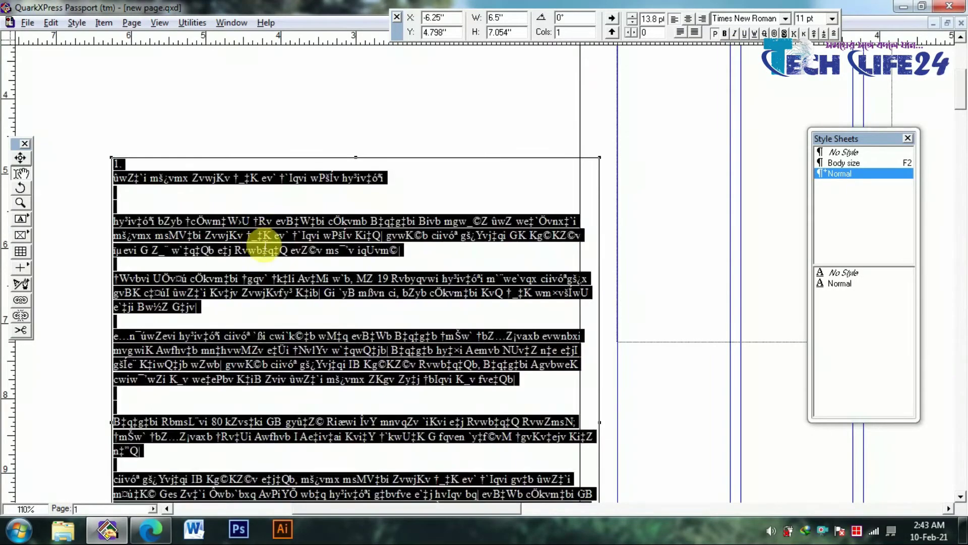
left_click(216, 249)
key("ctrl+a")
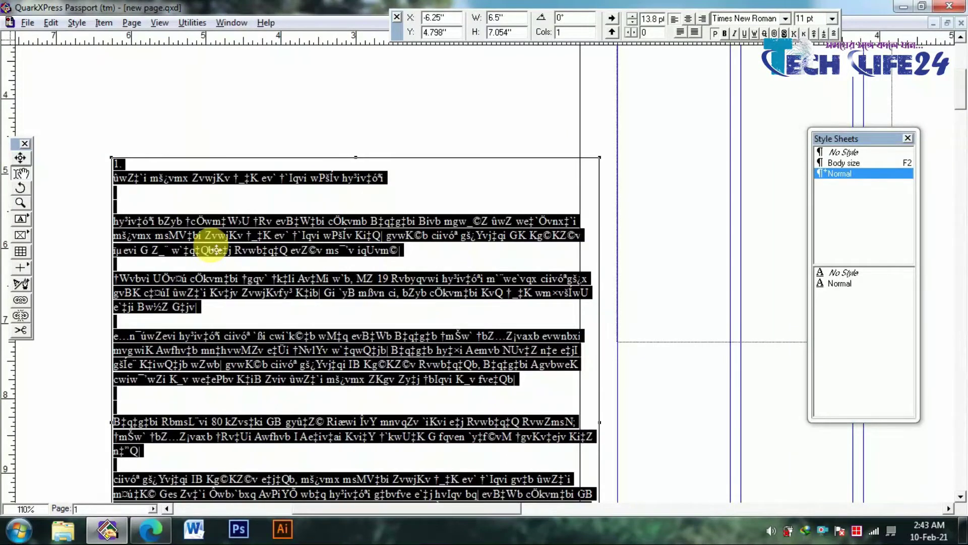
key("ctrl+shift+d")
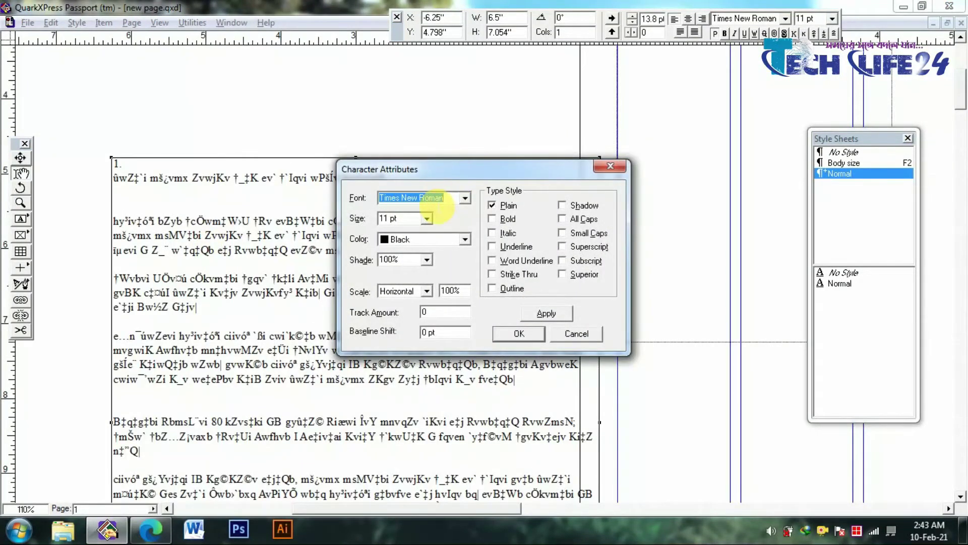
type("shree71MJ")
key("Tab")
type("10")
key("Return")
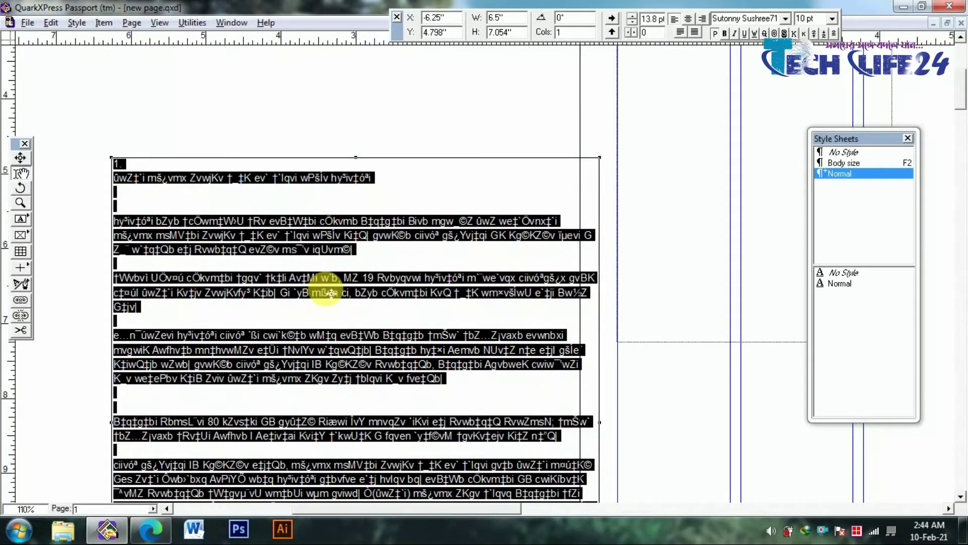
- Change the font of the entire imported story to Sutonnymj
key("ctrl+shift+d")
type("sutonny")
key("Delete")
key("Tab")
key("Return")
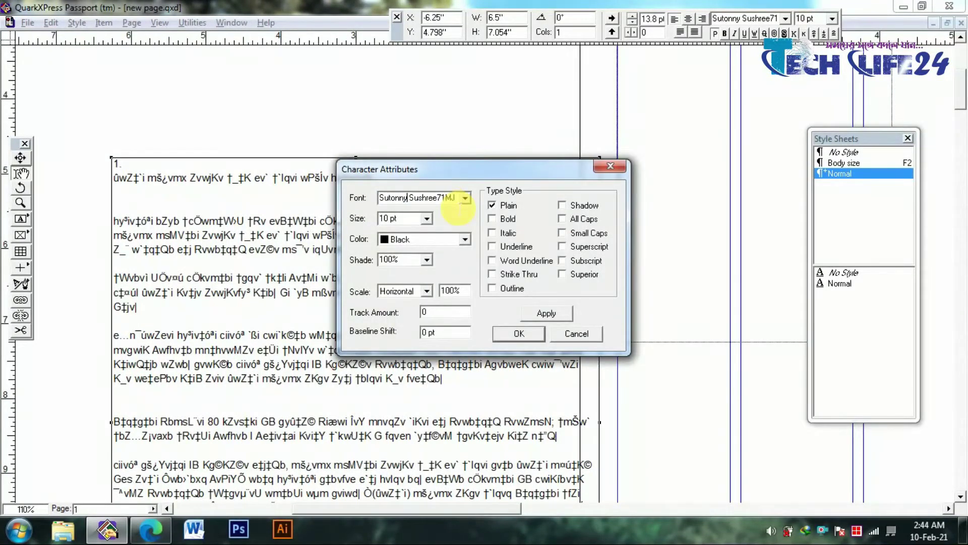
left_click_drag(458, 198, 410, 197)
type("m")
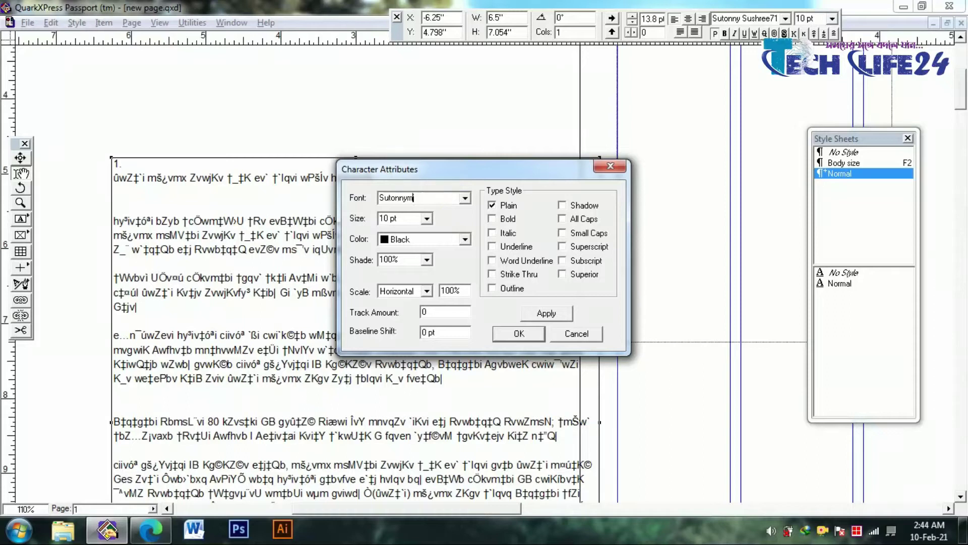
type("j")
key("Return")
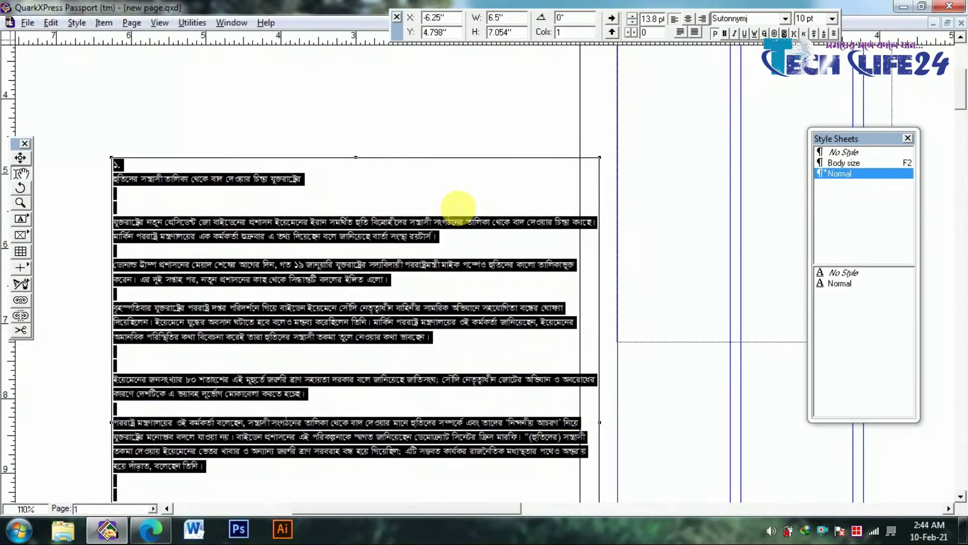
- Set the leading of the entire imported story to 9.5 pt
key("ctrl+shift+e")
type("9.5")
key("Return")
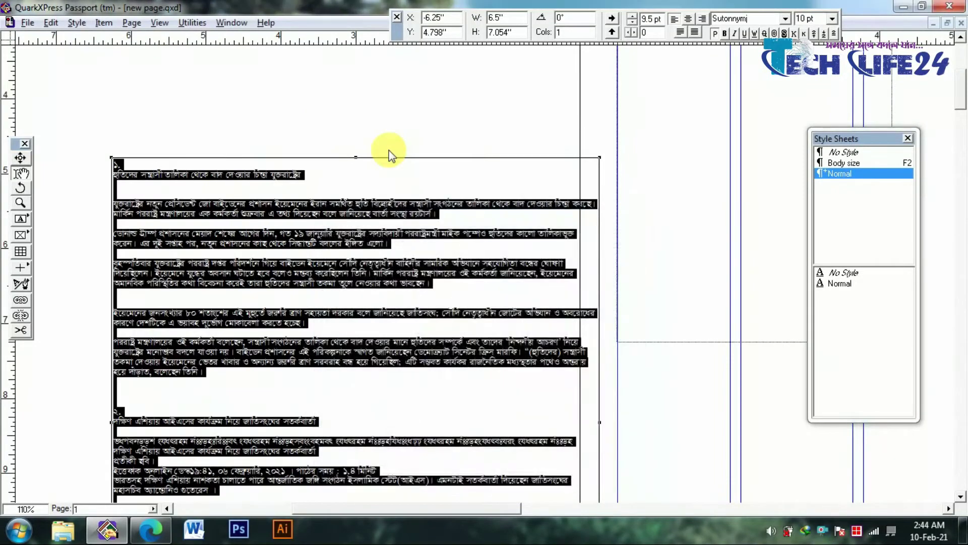
- Delete the story in the pasteboard text box and import its text file from the News folder afresh
key("Delete")
key("ctrl+e")
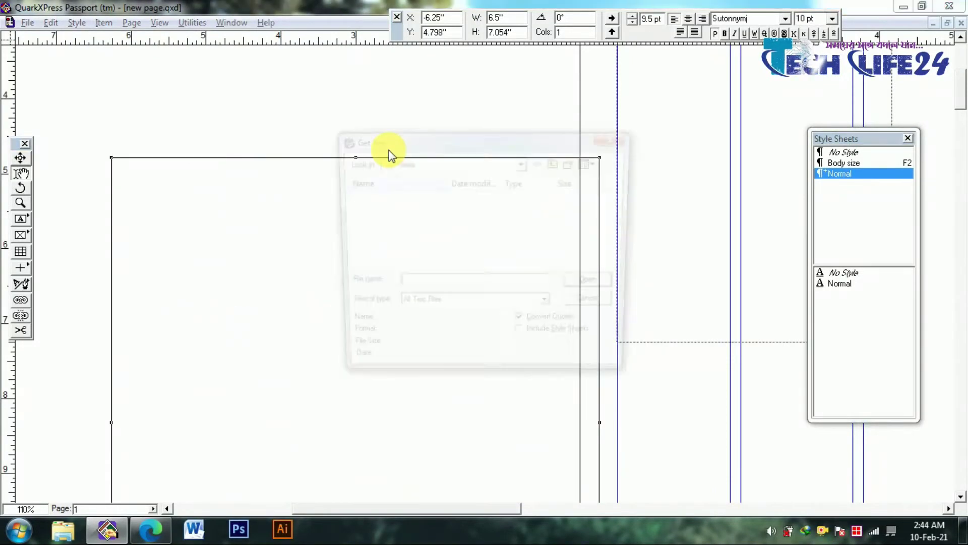
double_click(434, 234)
- Clear the existing style from the entire reimported story with No Style and apply the Body size paragraph style sheet
key("ctrl+a")
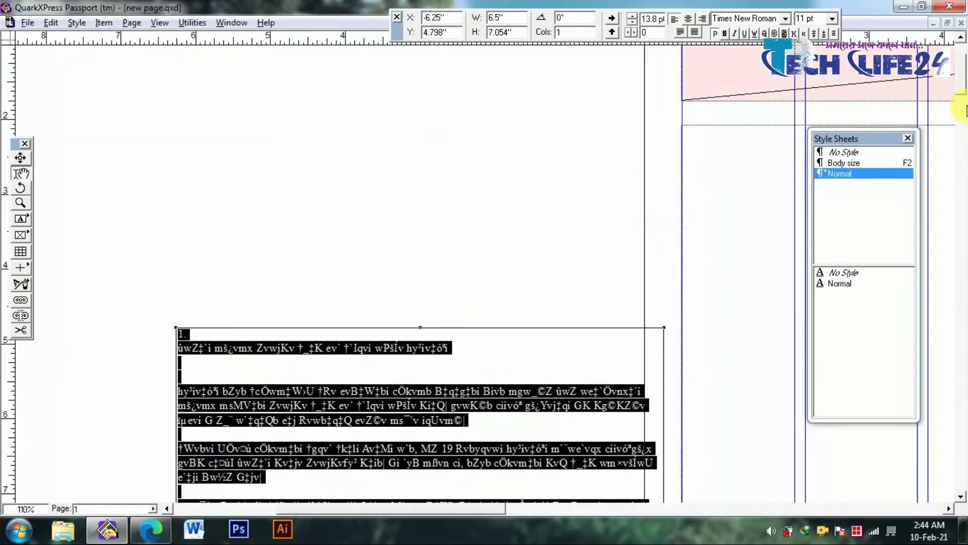
left_click(854, 153)
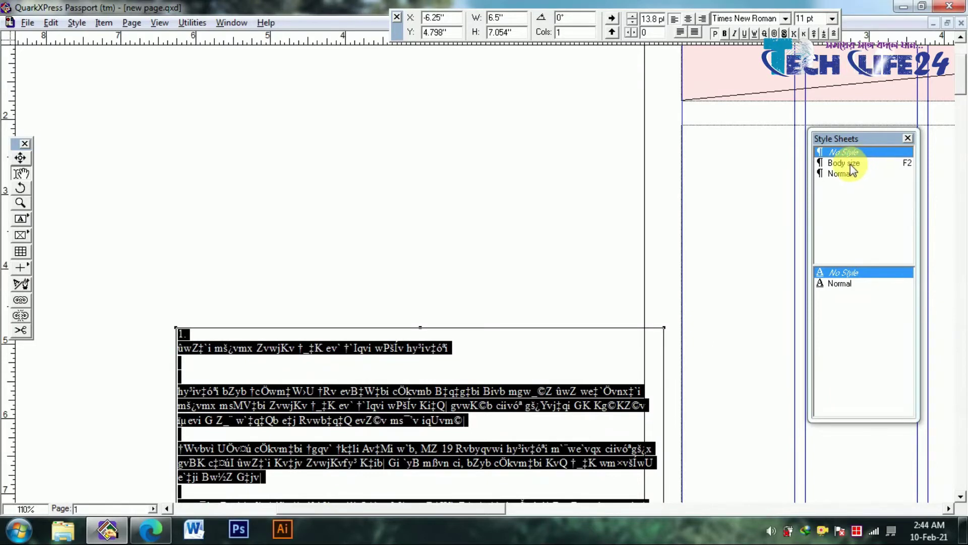
left_click(848, 163)
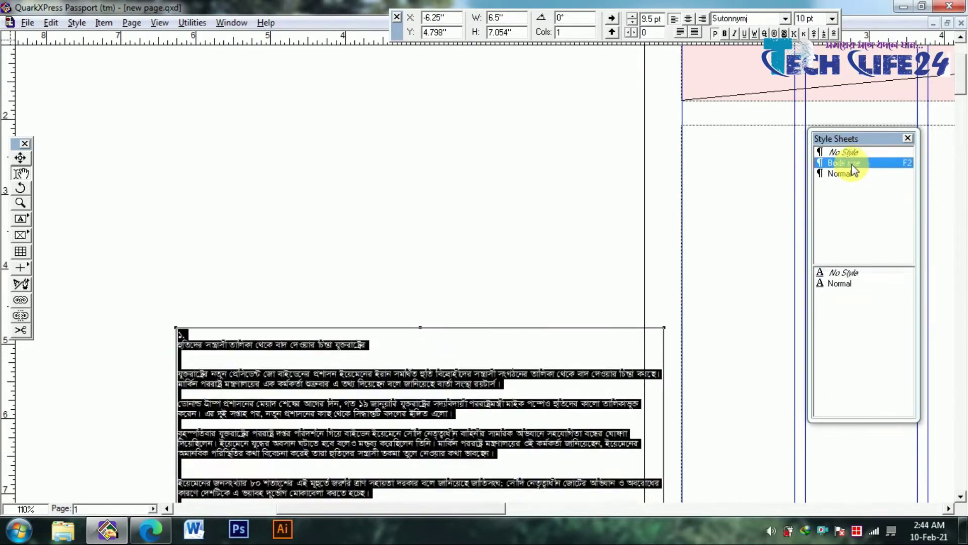
- Remove the surplus empty lines above and between the paragraphs of the first news story
left_click_drag(352, 399, 360, 239)
left_click(359, 239)
left_click(386, 267, "ctrl")
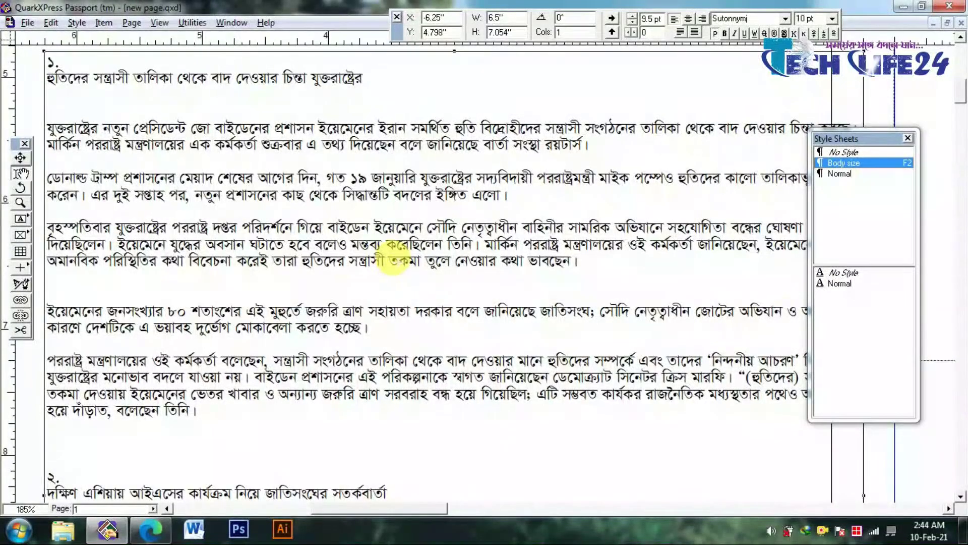
left_click(391, 260, "ctrl+alt")
left_click(385, 294)
key("Delete")
left_click(402, 305)
key("Delete")
left_click(317, 276)
key("Delete")
left_click(471, 218)
key("Delete")
left_click(184, 174)
key("Delete")
left_click(164, 127)
key("Delete")
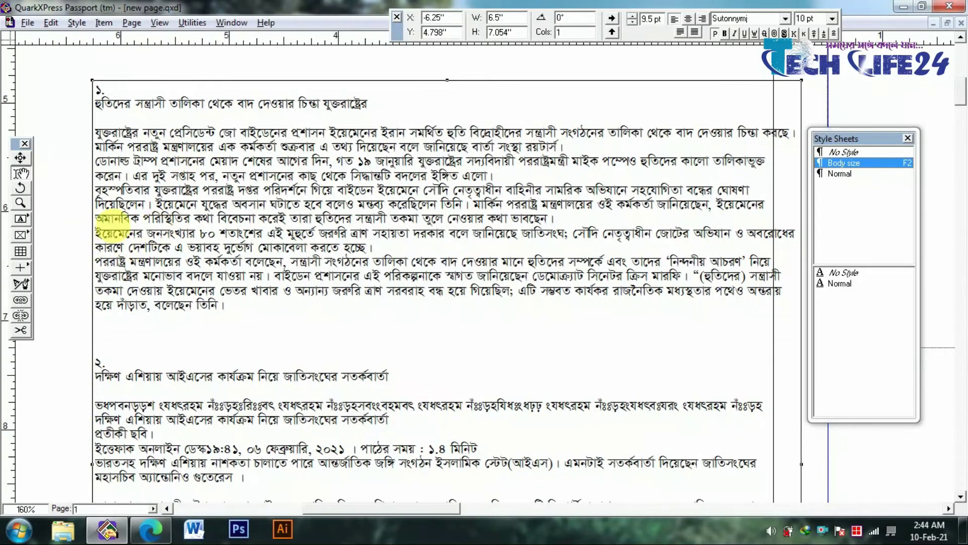
- Move the first news story out of the pasteboard text box into the empty text box on the page
left_click(150, 223, "ctrl+alt")
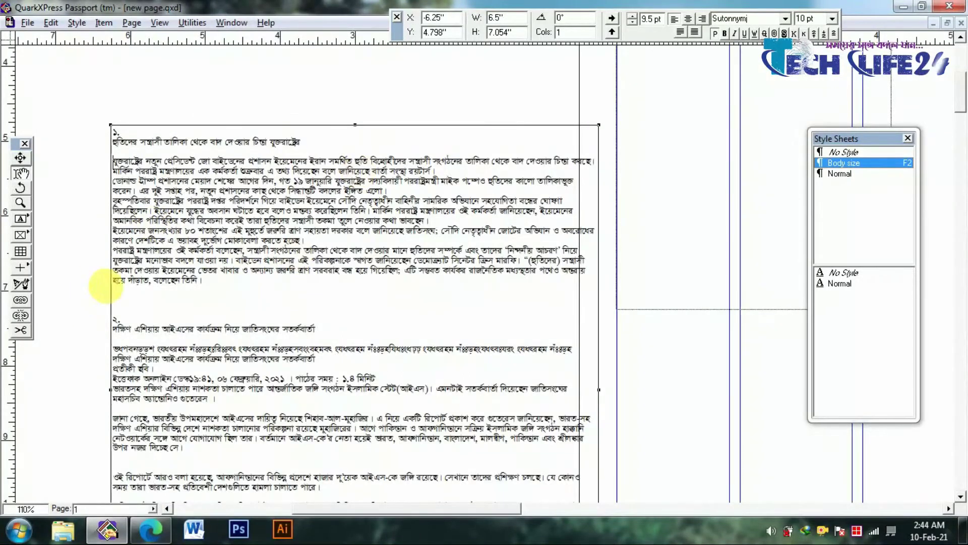
left_click_drag(242, 277, 47, 216)
left_click(611, 324)
scroll(242, 309, "up", 5)
left_click(236, 258)
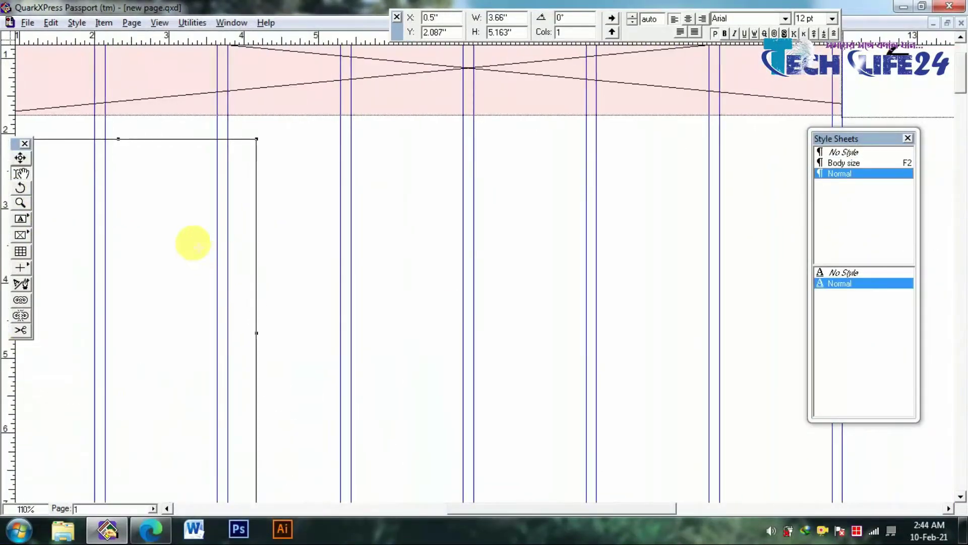
left_click_drag(190, 264, 575, 212)
key("ctrl+a")
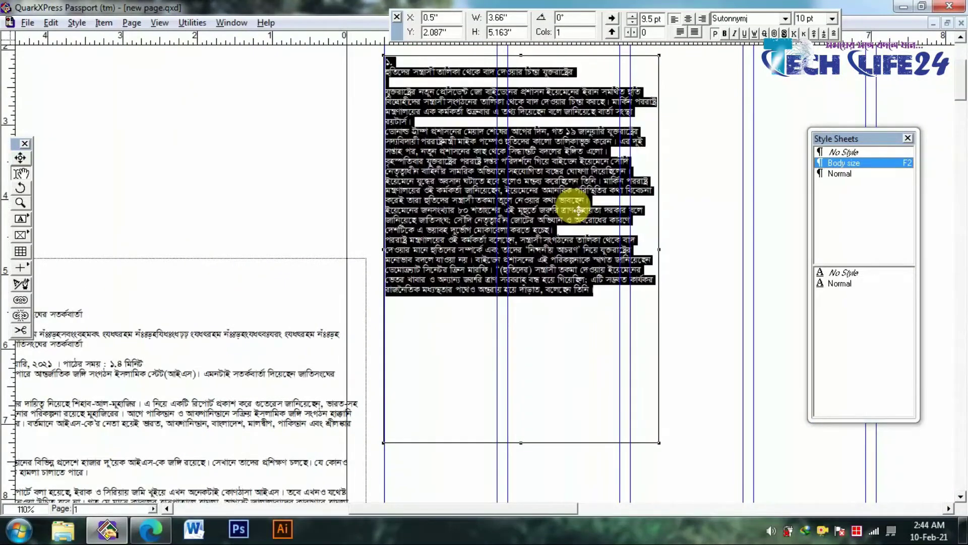
right_click(857, 162)
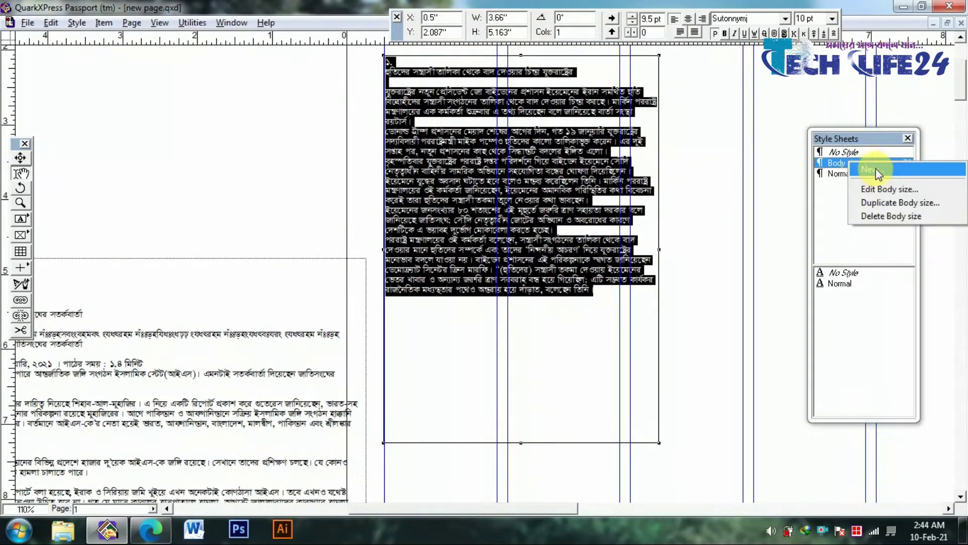
left_click(895, 188)
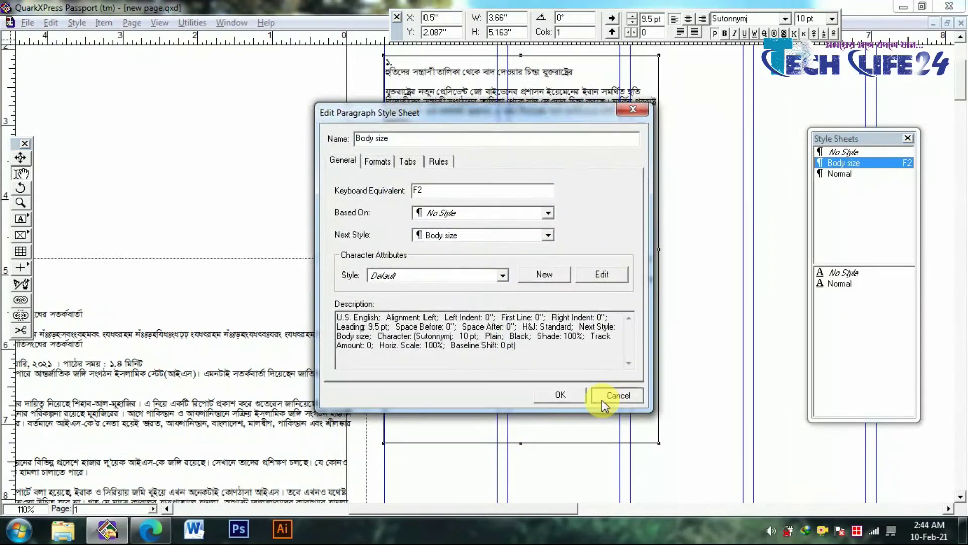
left_click(619, 396)
- Edit the Body size paragraph style sheet so that its alignment is Justified
left_click_drag(647, 102, 658, 303)
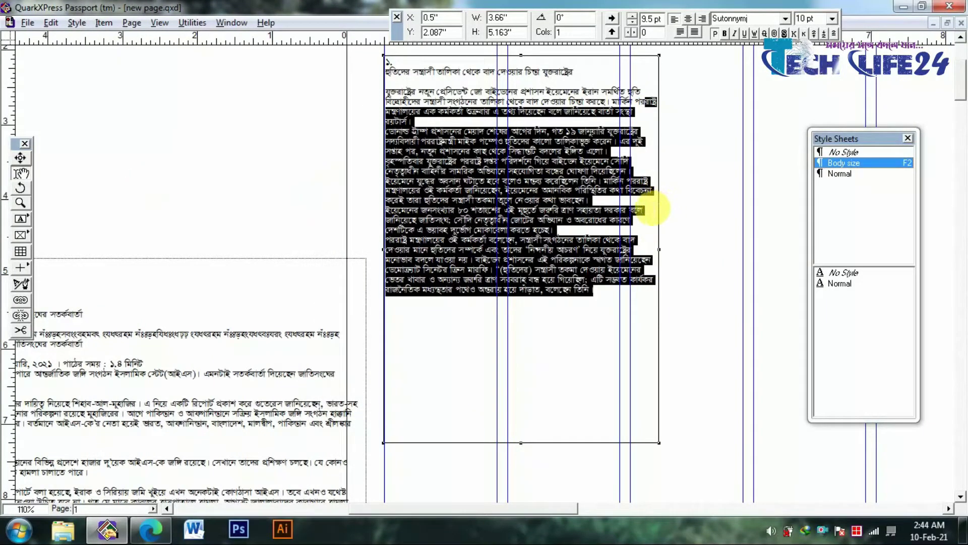
right_click(859, 163)
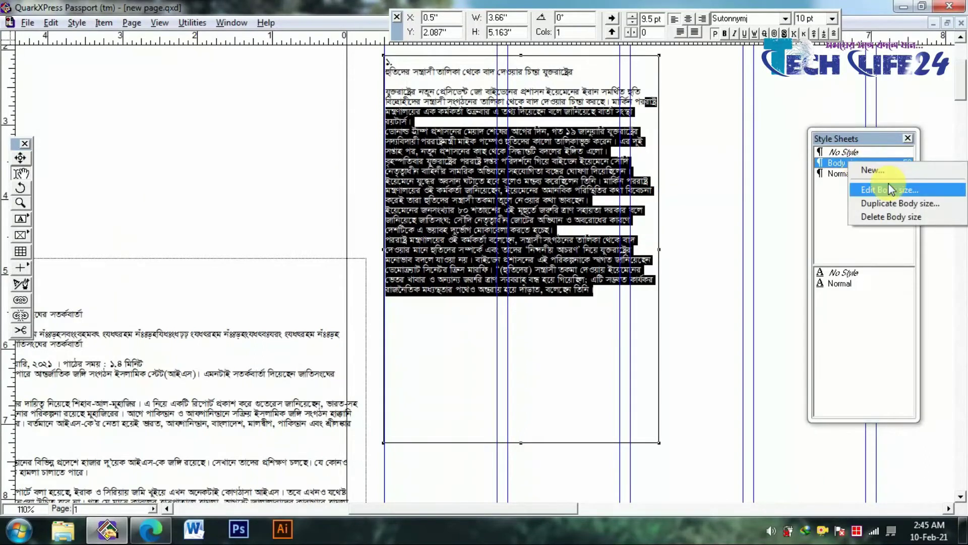
left_click(889, 190)
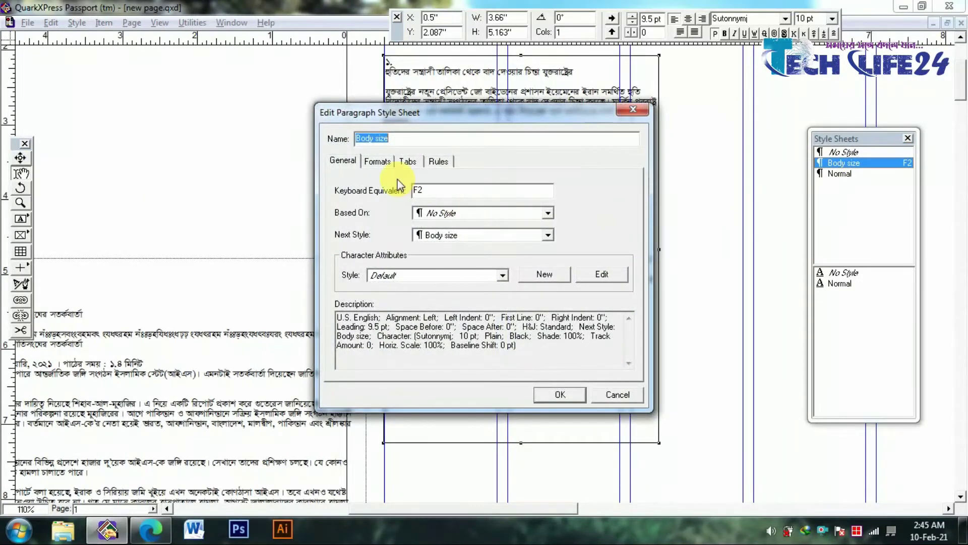
left_click(602, 274)
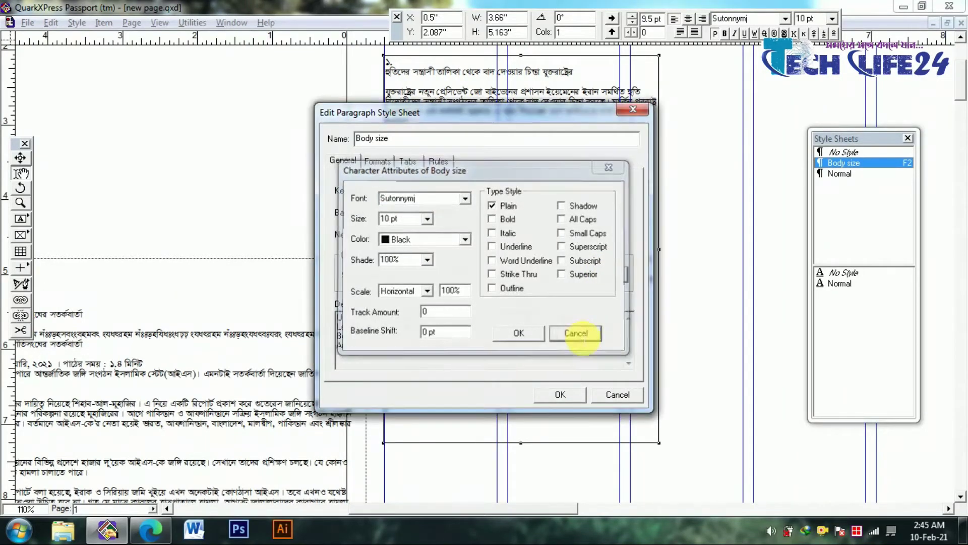
left_click(578, 336)
left_click(377, 160)
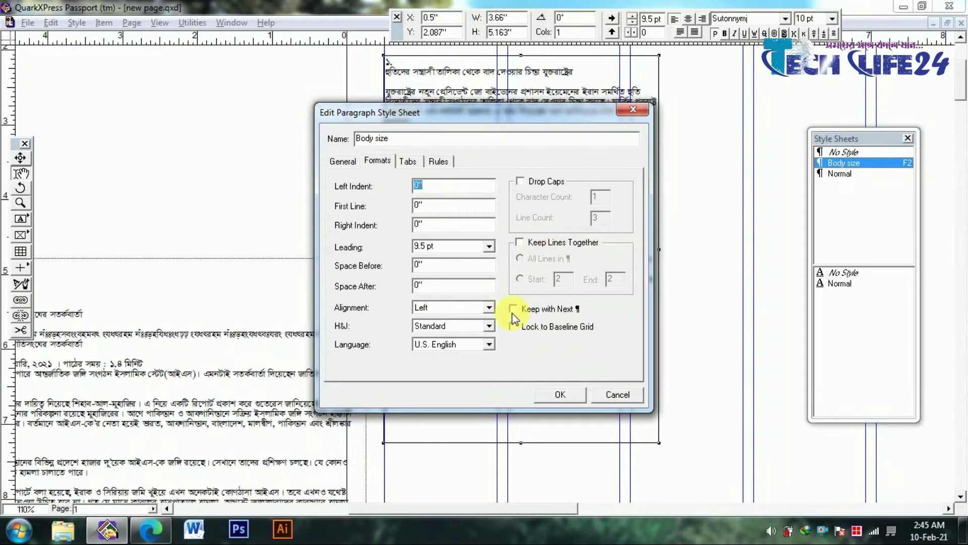
left_click(440, 310)
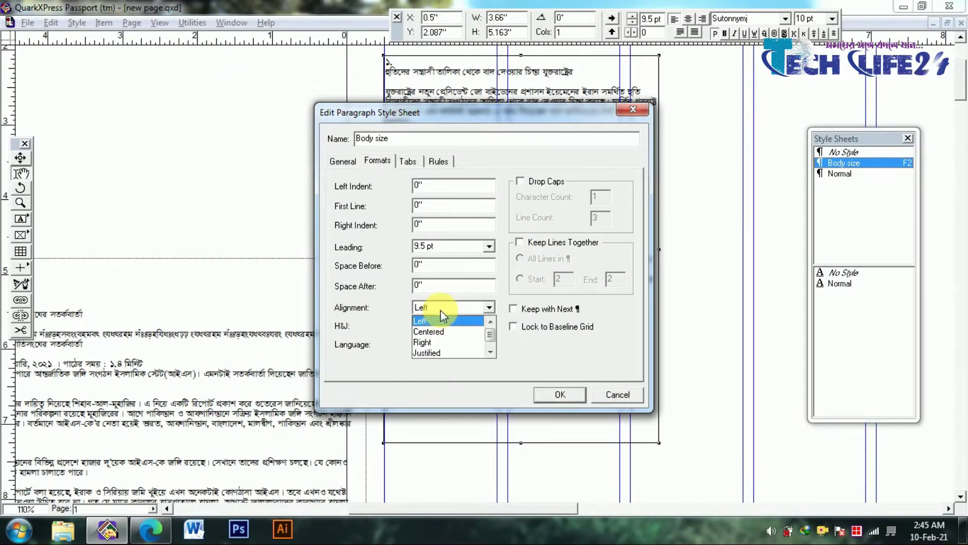
left_click(444, 352)
left_click(554, 394)
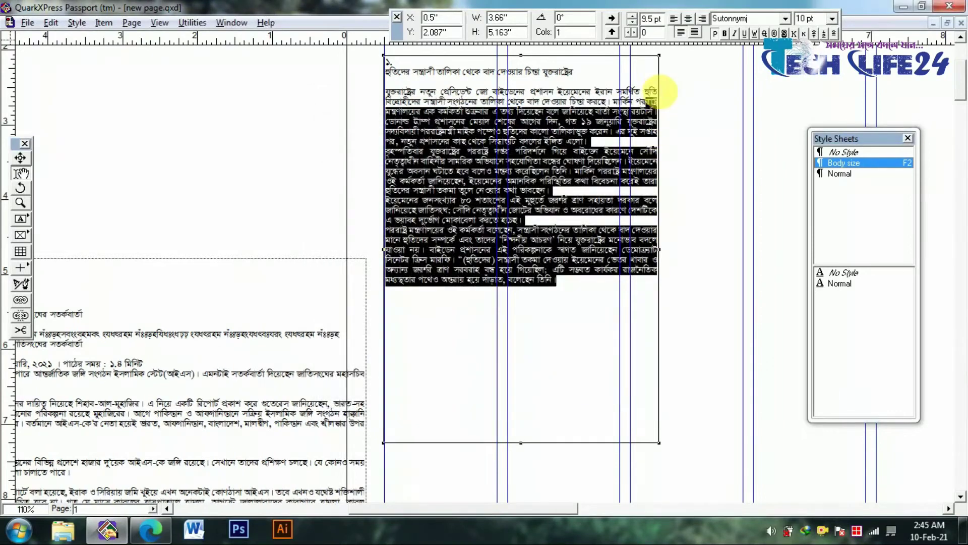
- Left-align the whole story in the text box on the page
left_click(497, 396)
left_click_drag(363, 399, 407, 454)
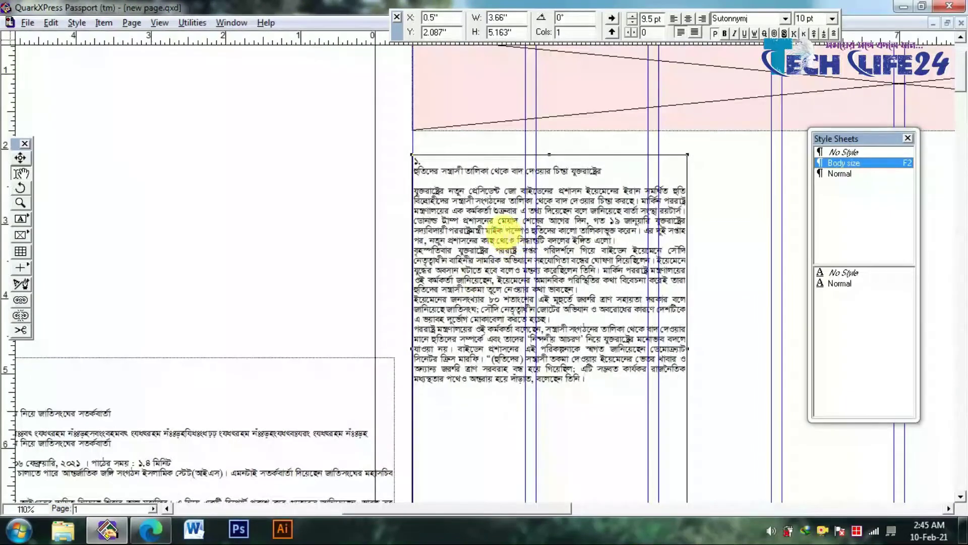
key("ctrl+a")
key("ctrl+shift+l")
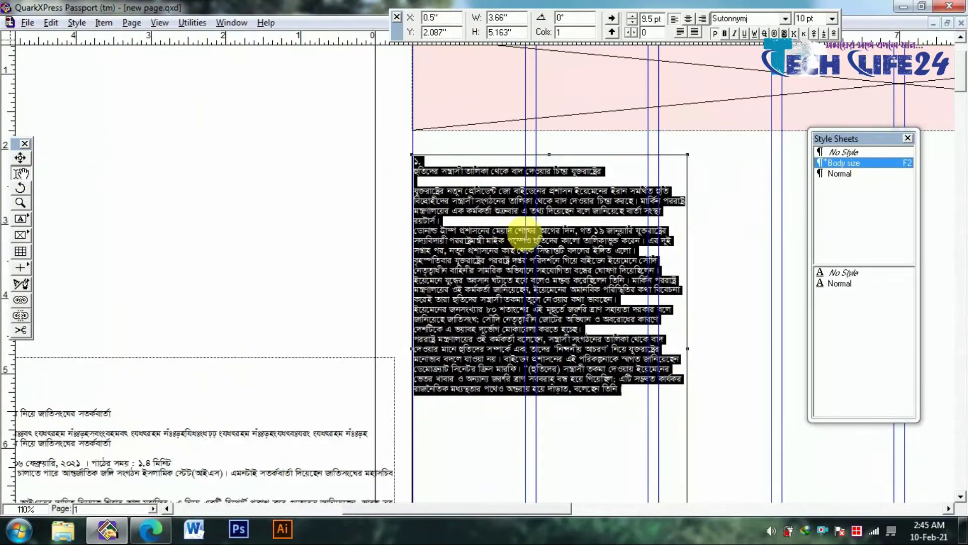
- Set the selected page story to No Style and change its font to Times
left_click(863, 152)
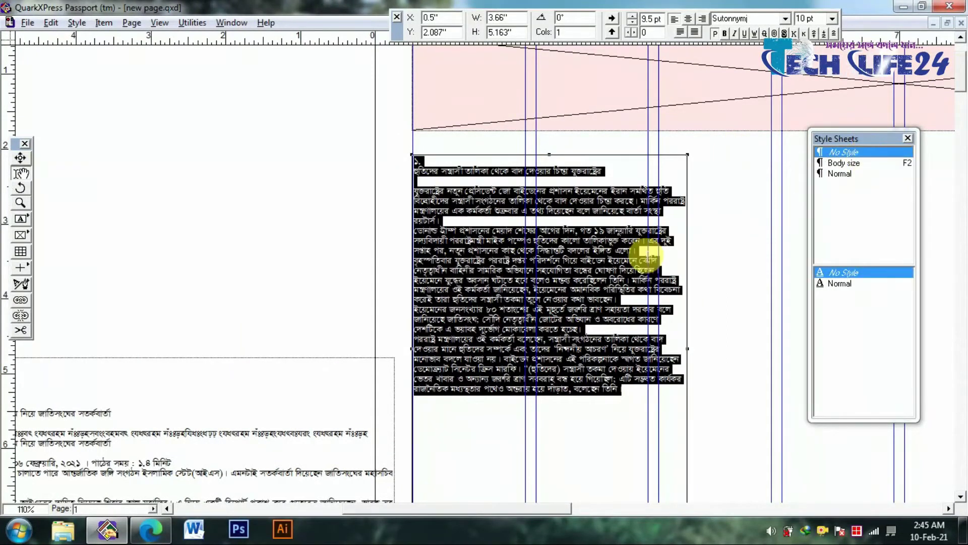
left_click(745, 18)
type("Times")
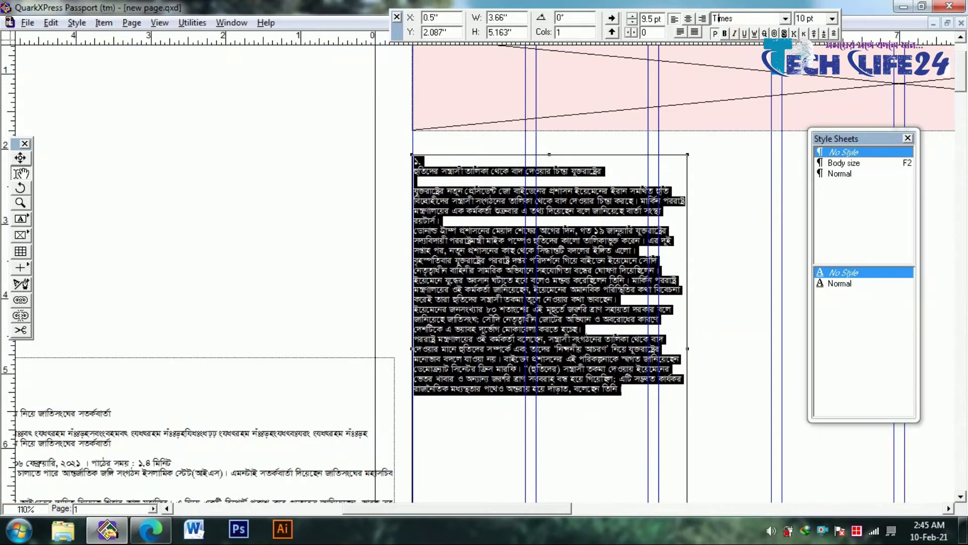
key("Return")
left_click(625, 166, "ctrl")
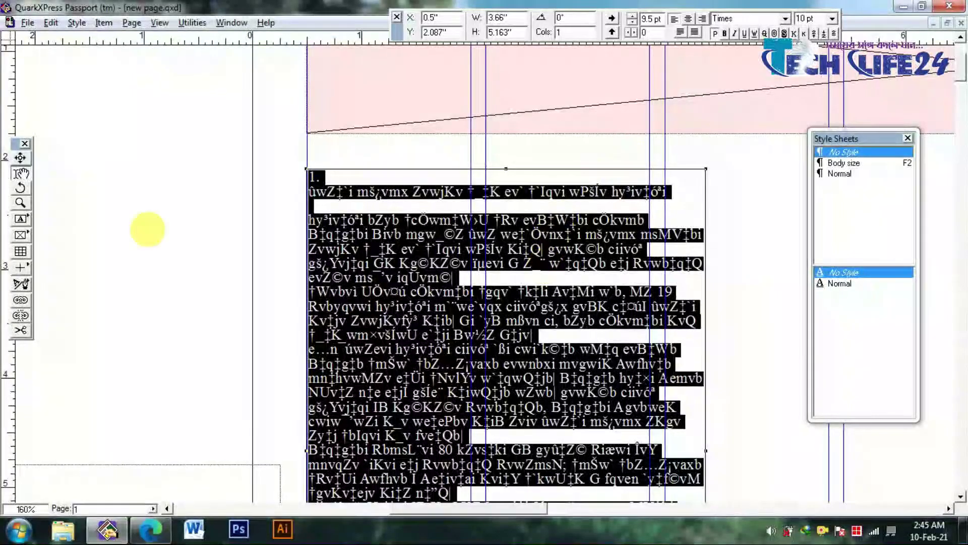
- Apply the Body size paragraph style sheet to the whole story in the page text box
left_click(355, 261)
key("ctrl+a")
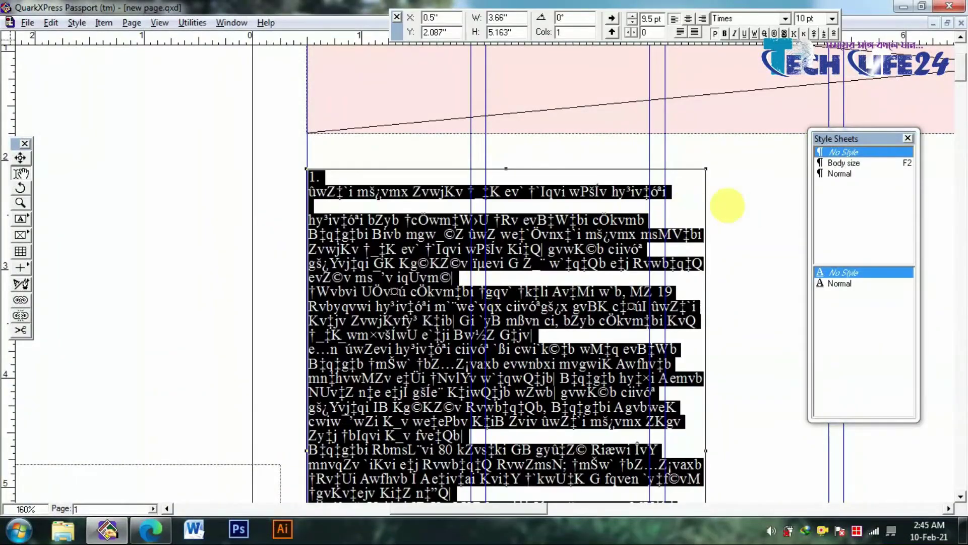
left_click(850, 164)
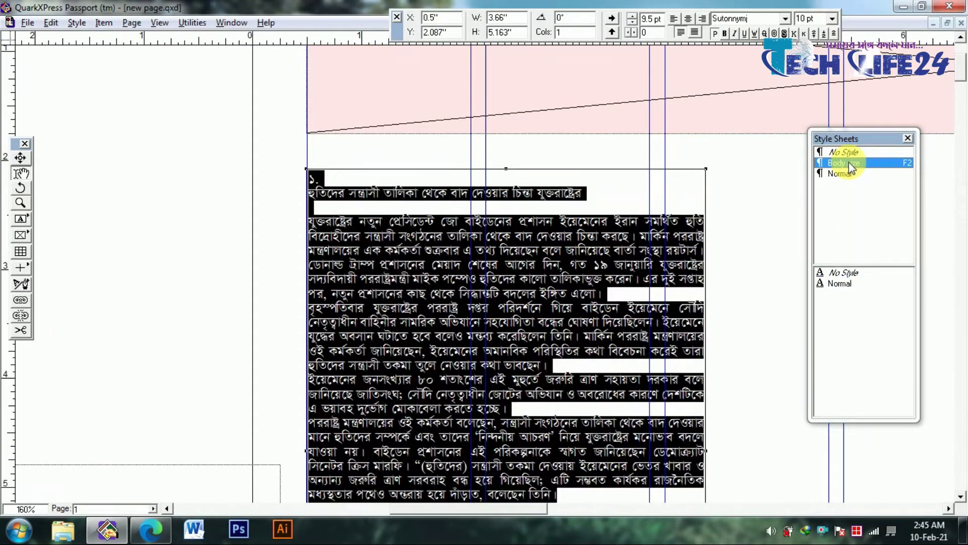
left_click(742, 222)
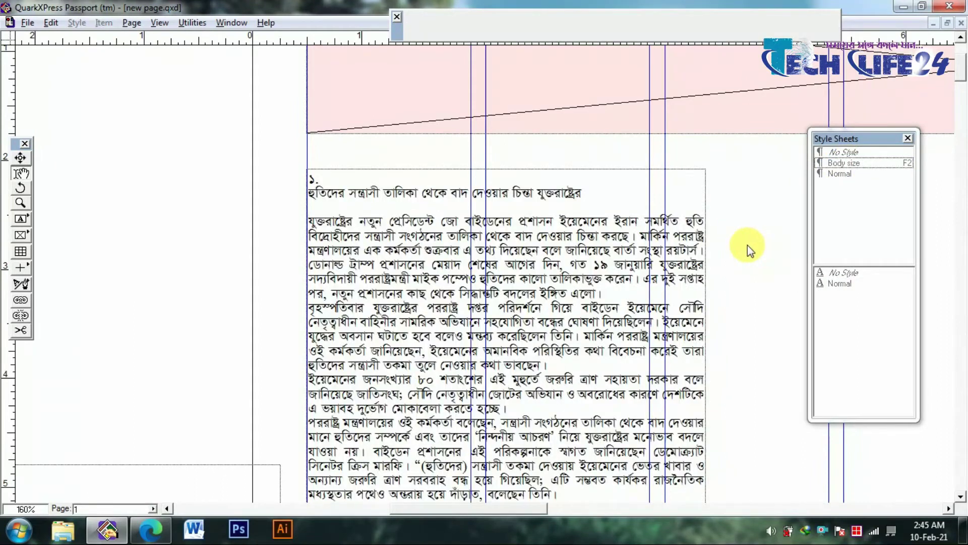
- Set the whole page story to No Style and reapply the Body size style sheet to it
left_click(525, 296)
key("ctrl+a")
left_click(853, 154)
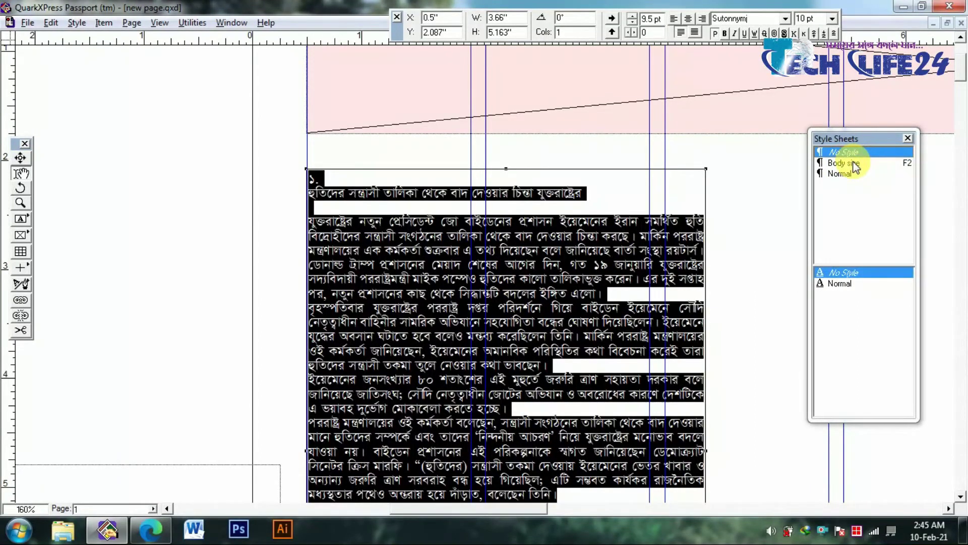
left_click(856, 164)
left_click(564, 292)
left_click(212, 253, "ctrl+alt")
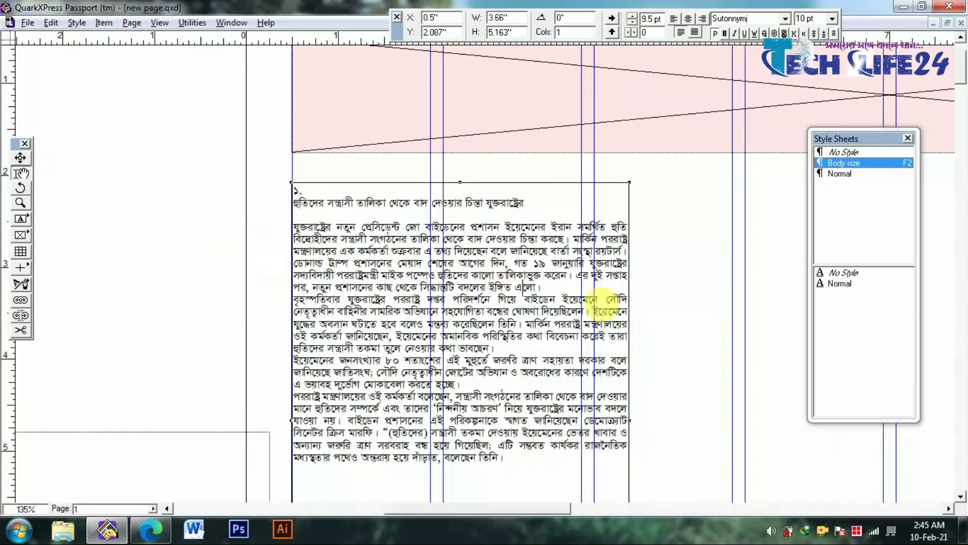
- Delete the number line above the page story's headline and duplicate its text box straight down to Y 3.291"
left_click_drag(651, 297, 559, 280)
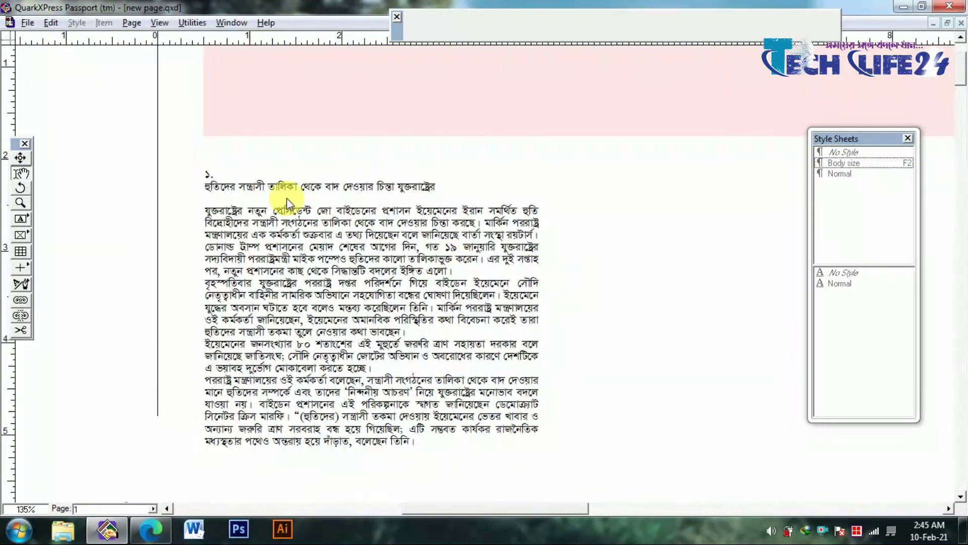
key("BackSpace")
key("BackSpace")
key("Delete")
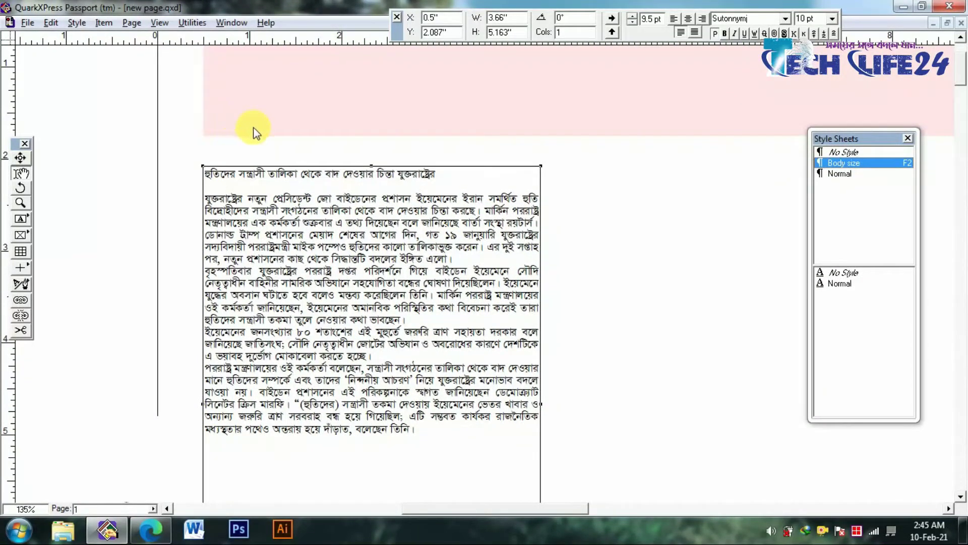
key("F7")
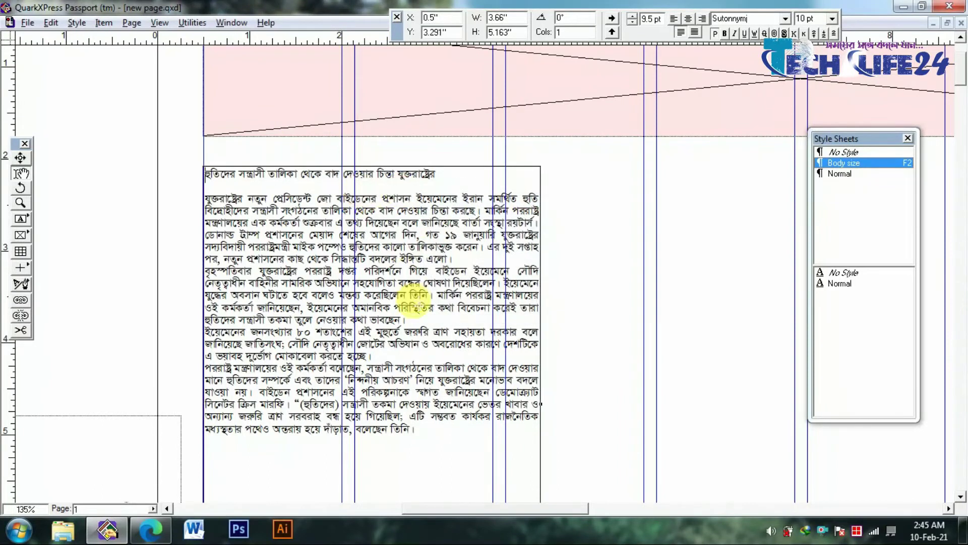
- Delete all text after the headline in the upper of the two page text boxes
left_click(446, 174)
key("ctrl+shift+End")
key("Delete")
left_click(395, 178, "ctrl+alt")
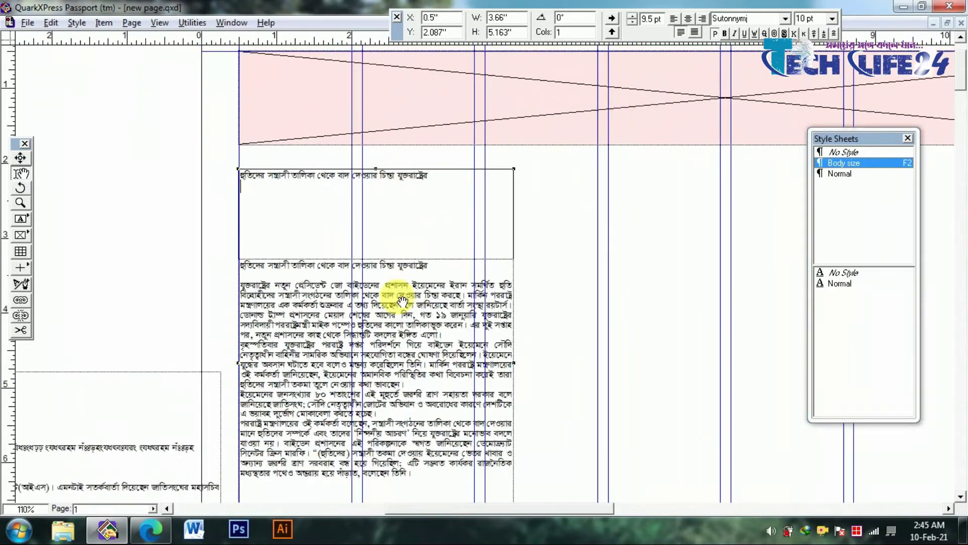
- Shorten the headline text box to about 0.788" high and center the headline in it
scroll(401, 302, "down", 3)
left_click_drag(377, 458, 385, 123)
key("ctrl+a")
key("ctrl+shift+c")
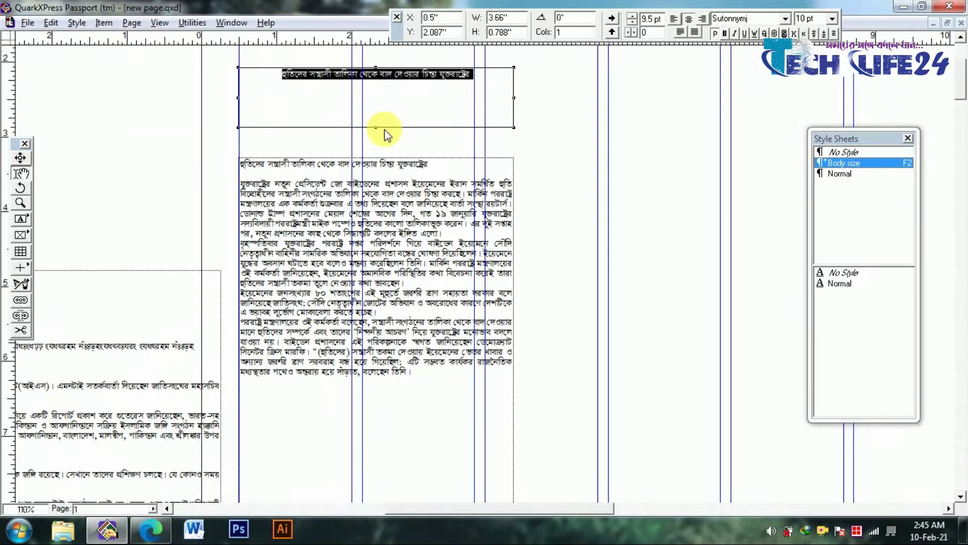
- Try the page headline at 30 pt, undoing and redoing the size change
key("ctrl+shift+d")
key("Tab")
type("30")
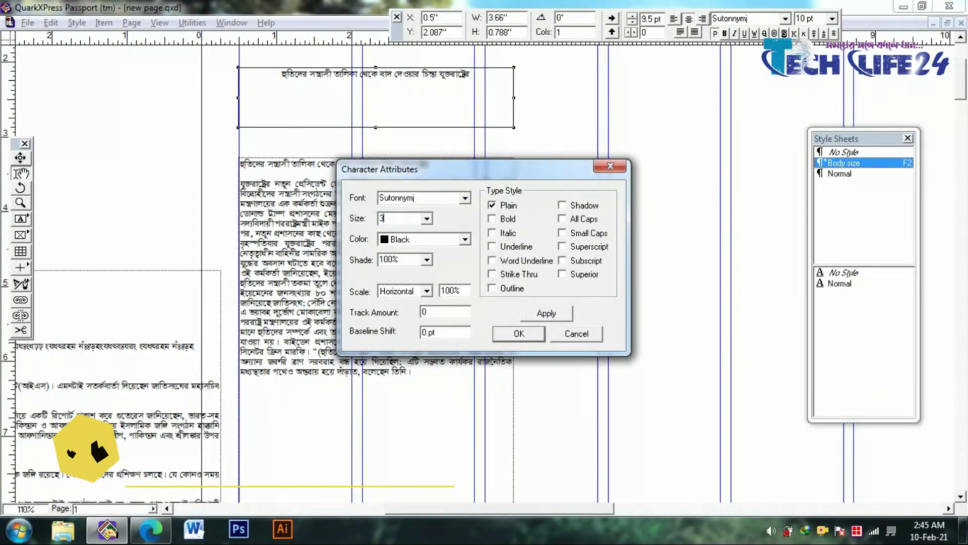
key("Return")
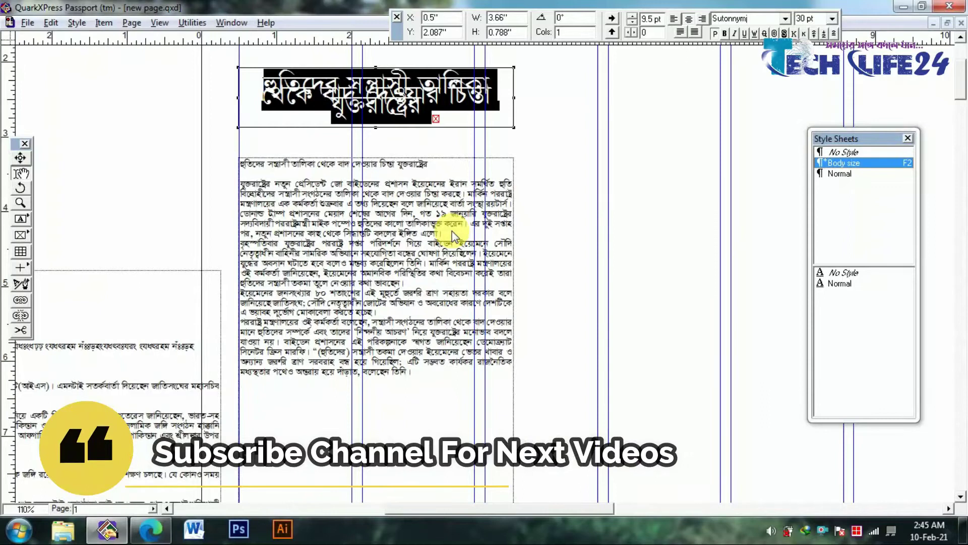
key("ctrl+z")
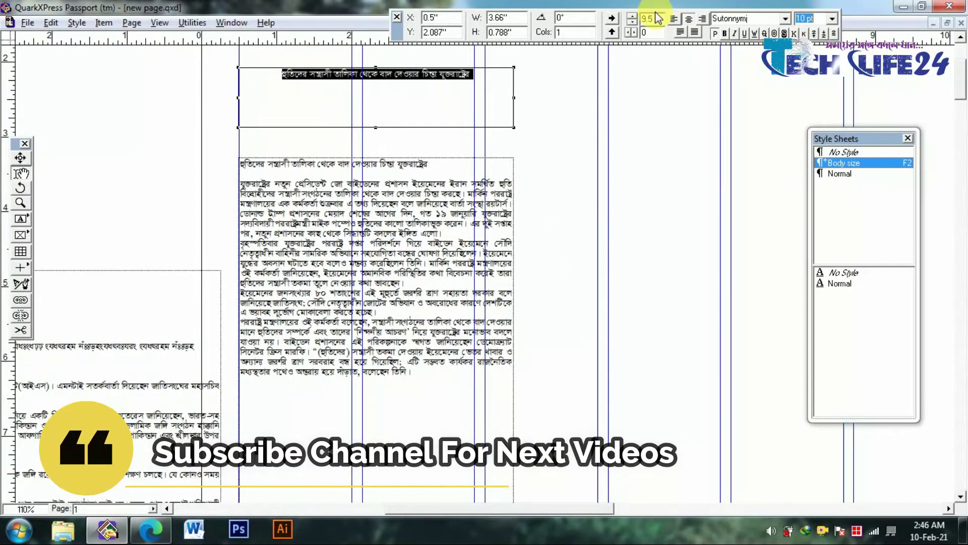
key("ctrl+z")
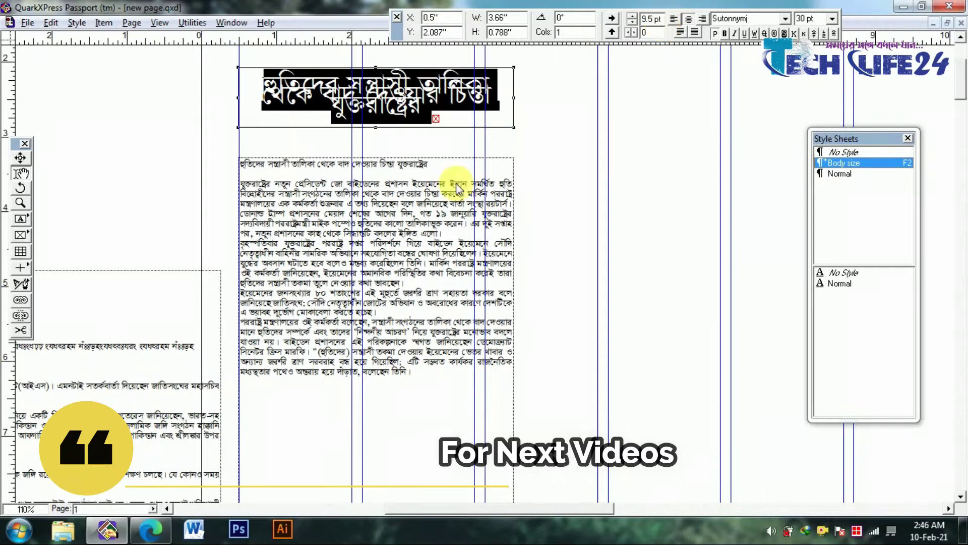
- Clear the headline's formatting with No Style and reapply the Body size style sheet to it
left_click(882, 152)
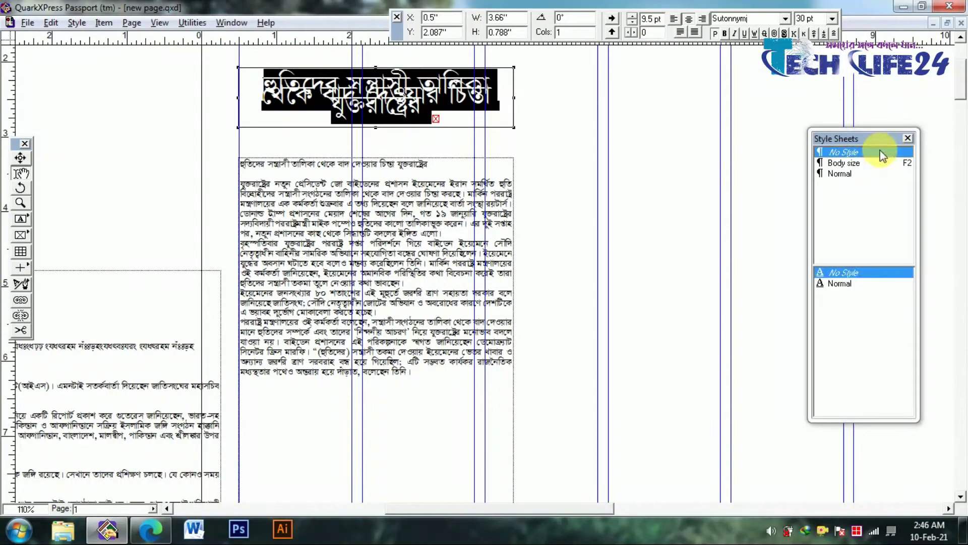
left_click(855, 163)
- Widen the headline and body text boxes to about 4.787" and raise the body box's upper edge to about Y 3.044"
scroll(432, 173, "up", 2)
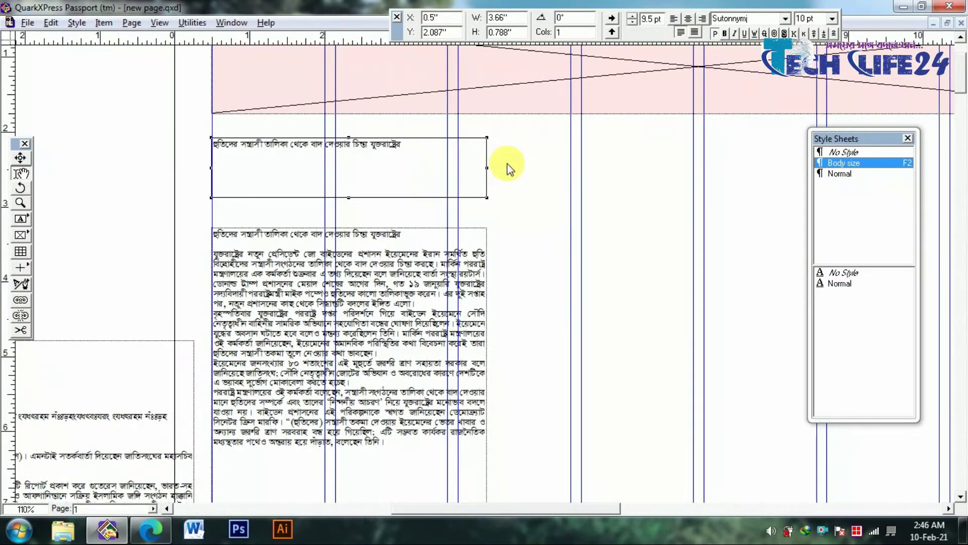
left_click_drag(485, 168, 583, 169)
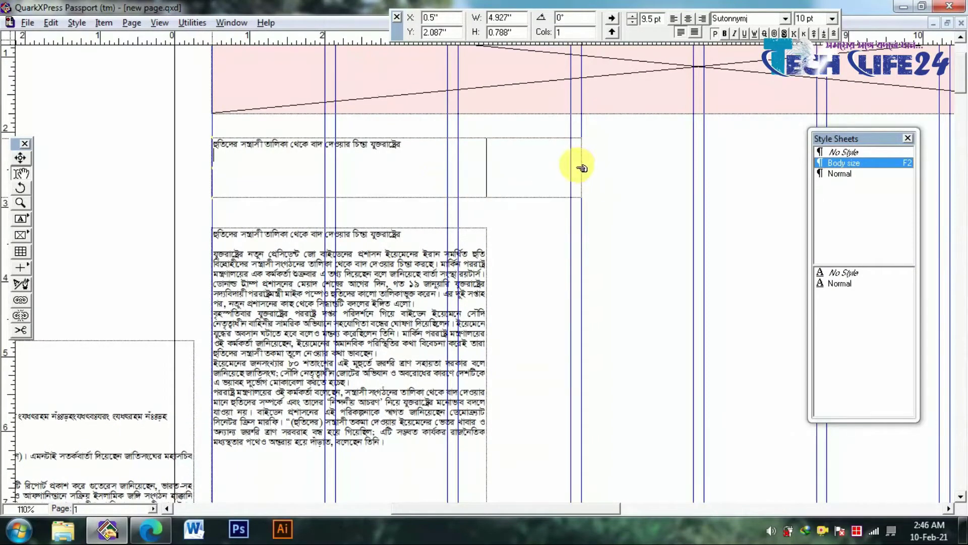
left_click(473, 276)
left_click_drag(485, 227, 575, 209)
- Delete the repeated headline and the blank line below it from the body text box
triple_click(391, 216)
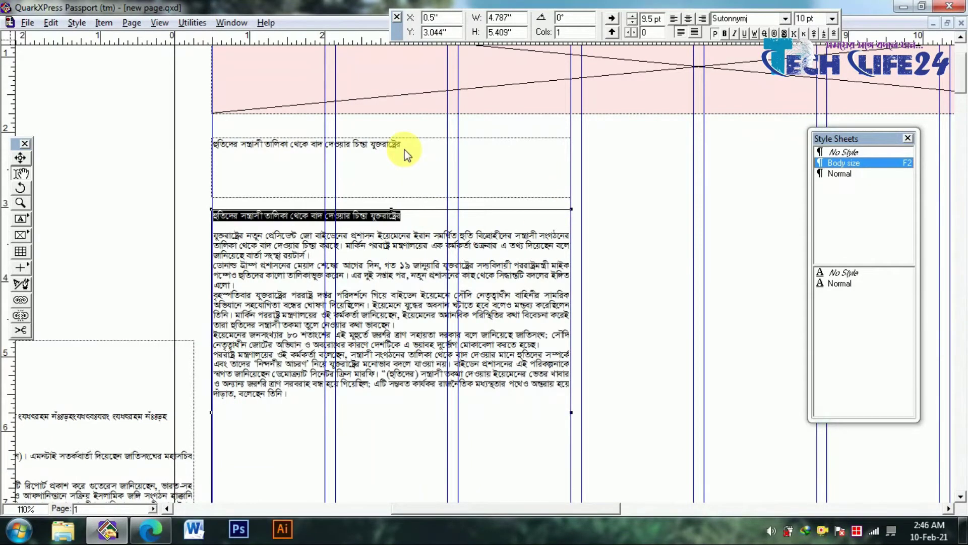
key("Delete")
key("Delete")
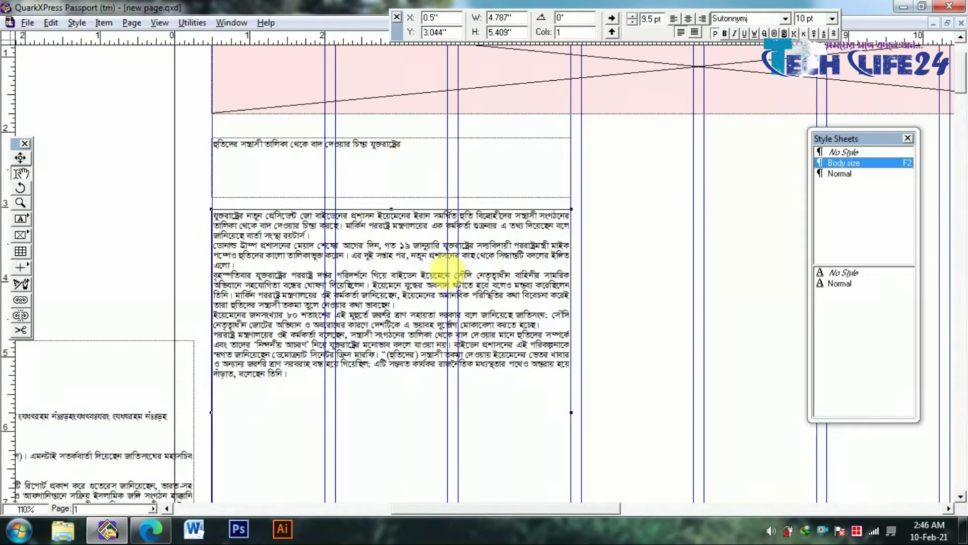
- Create a new paragraph style sheet named 3C with Ctrl+Keypad 3 as its keyboard equivalent
left_click(372, 172)
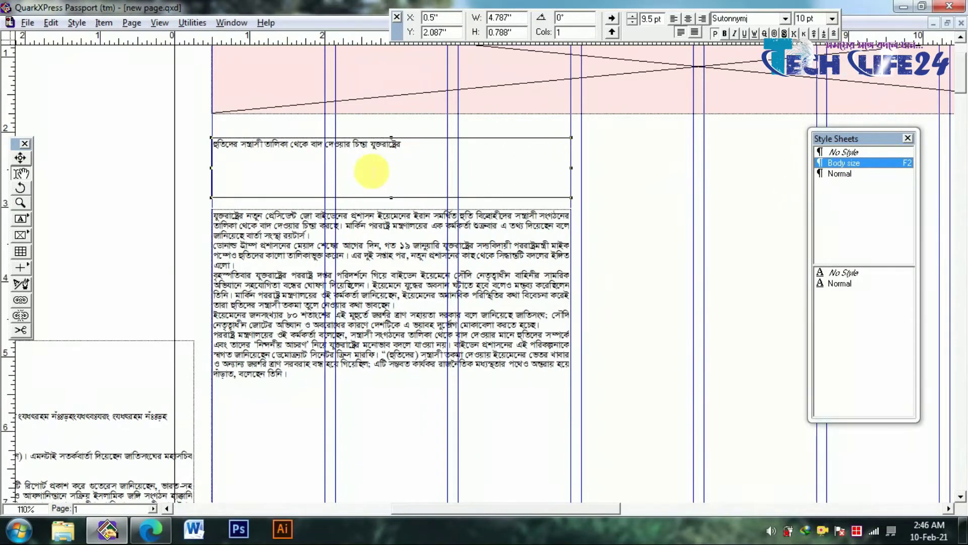
right_click(846, 207)
left_click(875, 211)
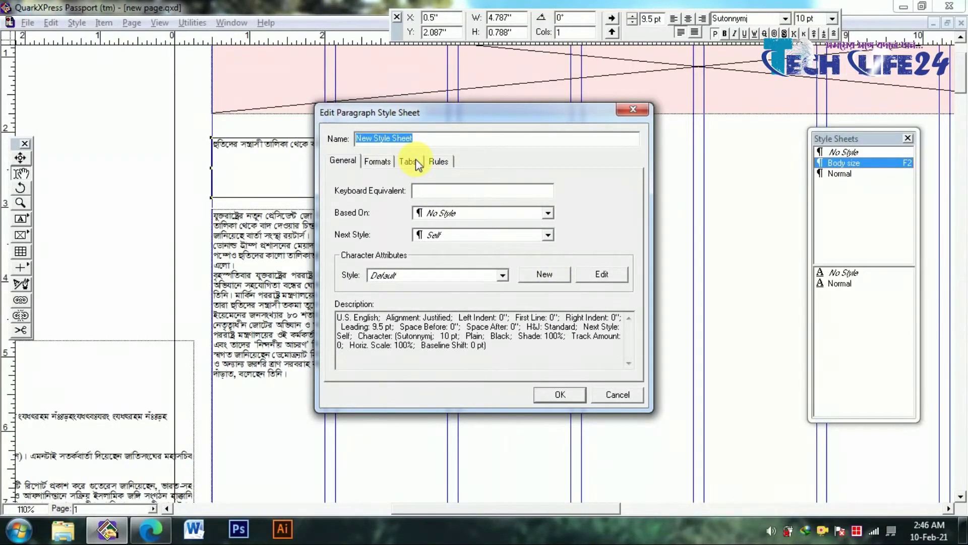
type("30")
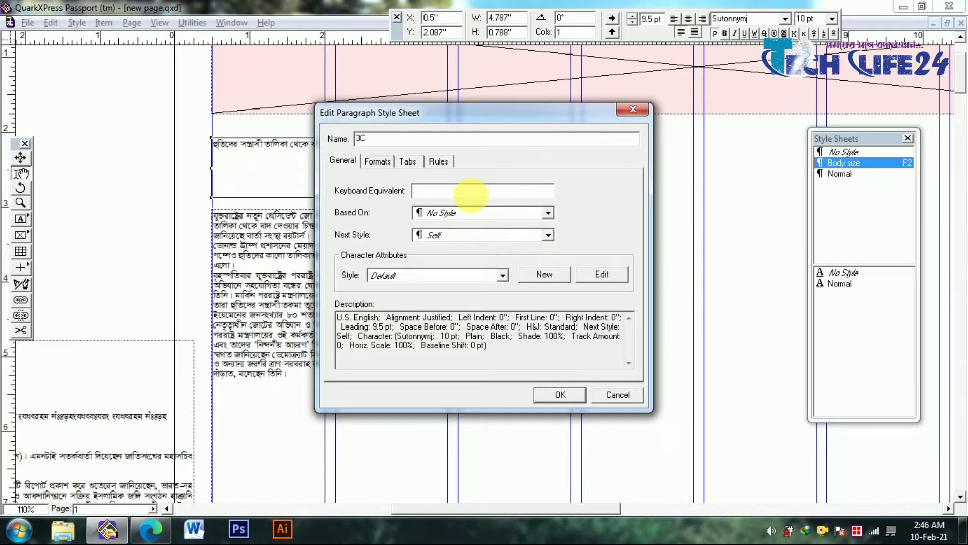
key("ctrl+KP_3")
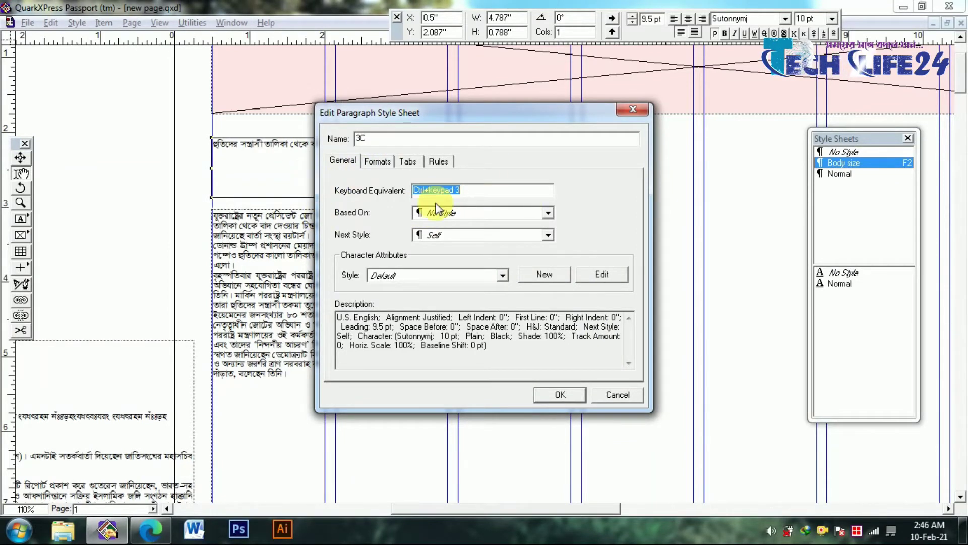
- Set the character size of the 3C style sheet to 36 pt, keeping the Sutonnymj font
left_click(601, 274)
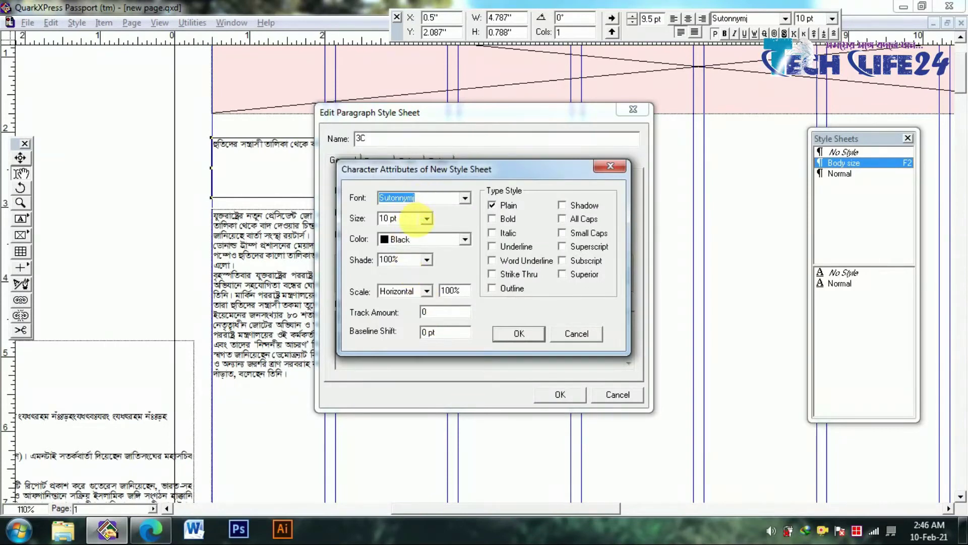
key("Tab")
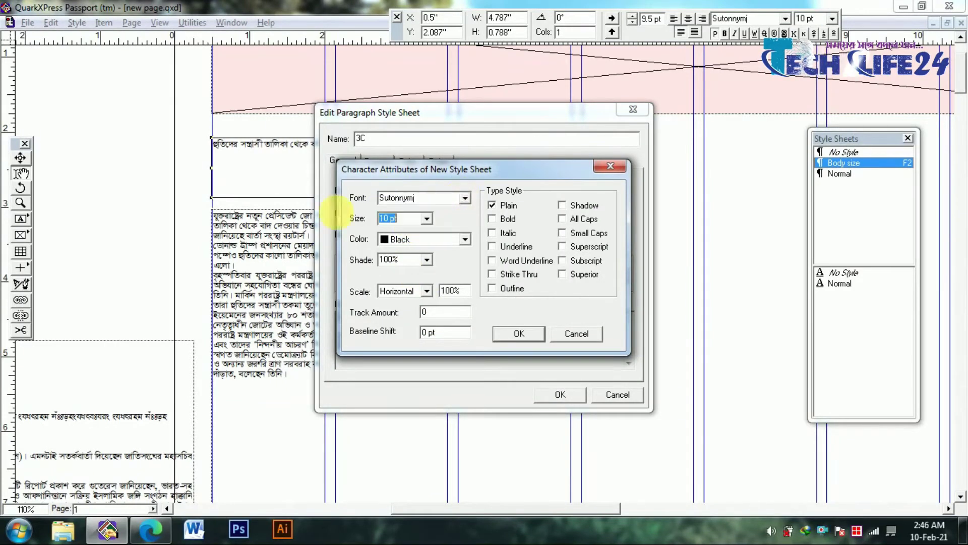
type("36")
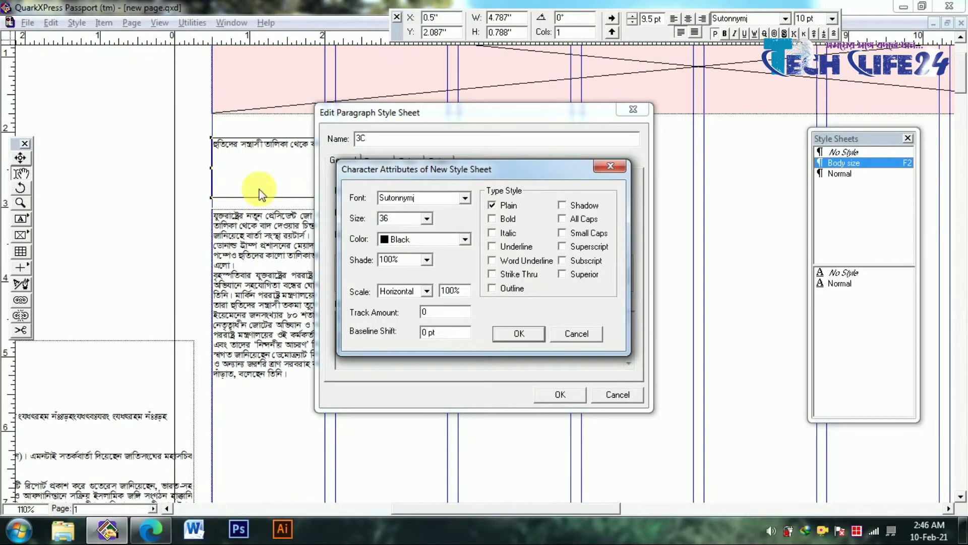
left_click(519, 333)
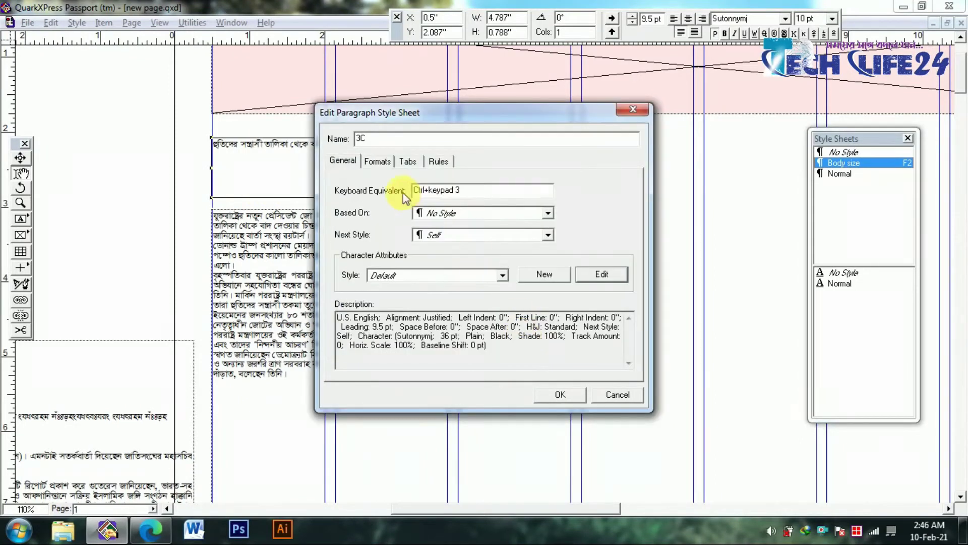
- Give the 3C style sheet centered alignment and a leading of 34 pt, and save it
left_click(378, 161)
left_click(446, 307)
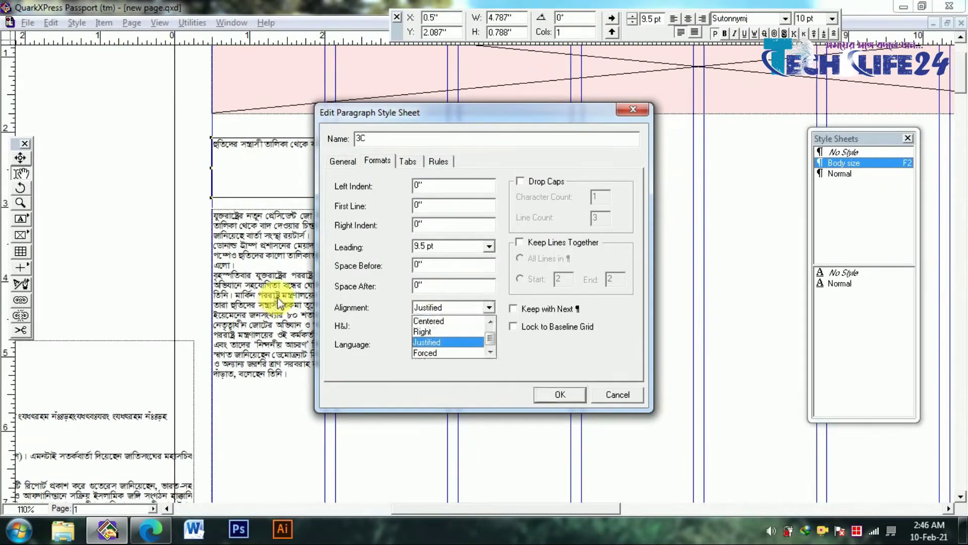
left_click(429, 307)
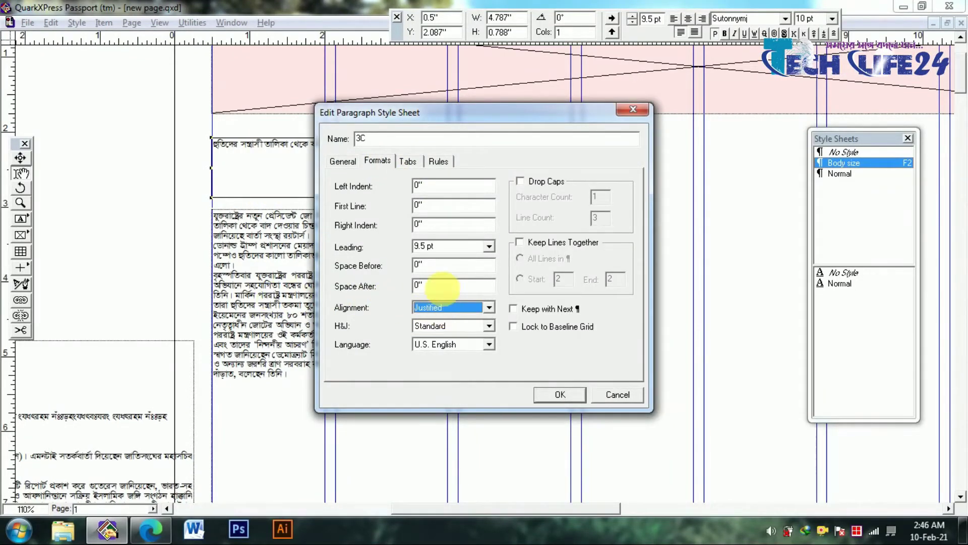
left_click(445, 307)
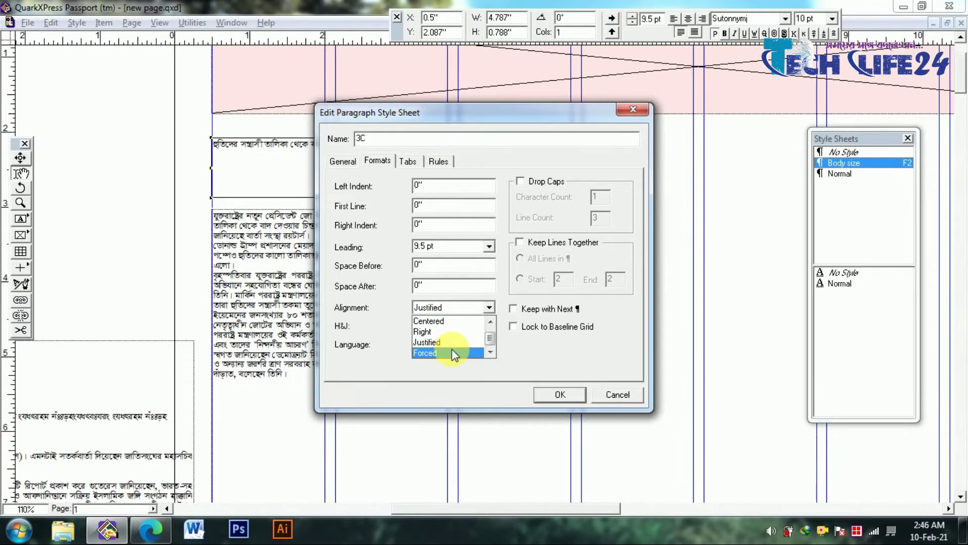
left_click(436, 321)
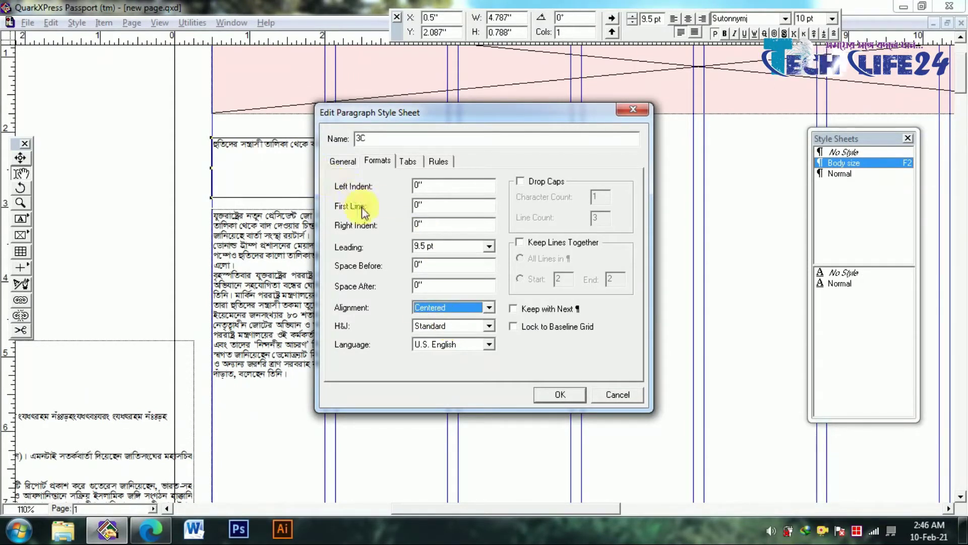
left_click_drag(449, 247, 207, 242)
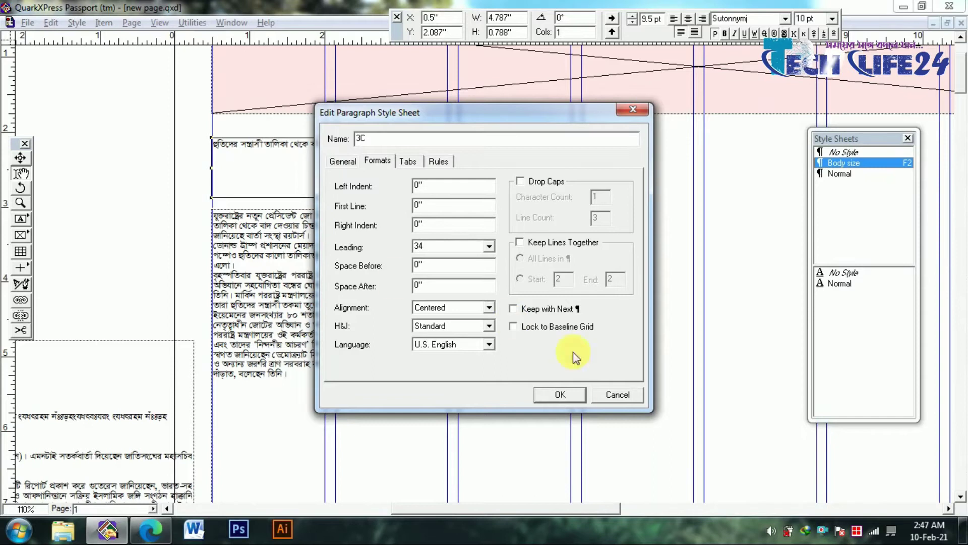
left_click(565, 395)
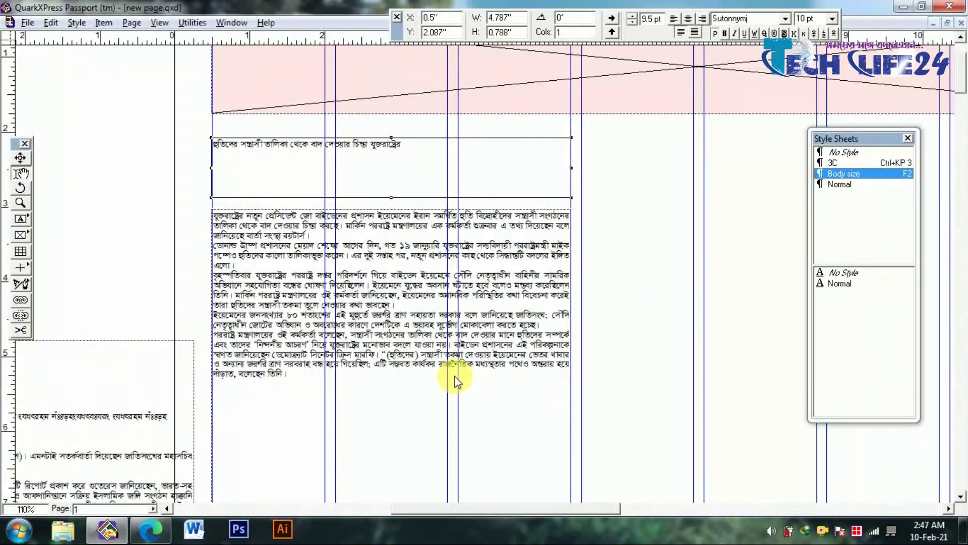
- Set the whole headline to No Style and apply the 3C style sheet to it
key("ctrl+a")
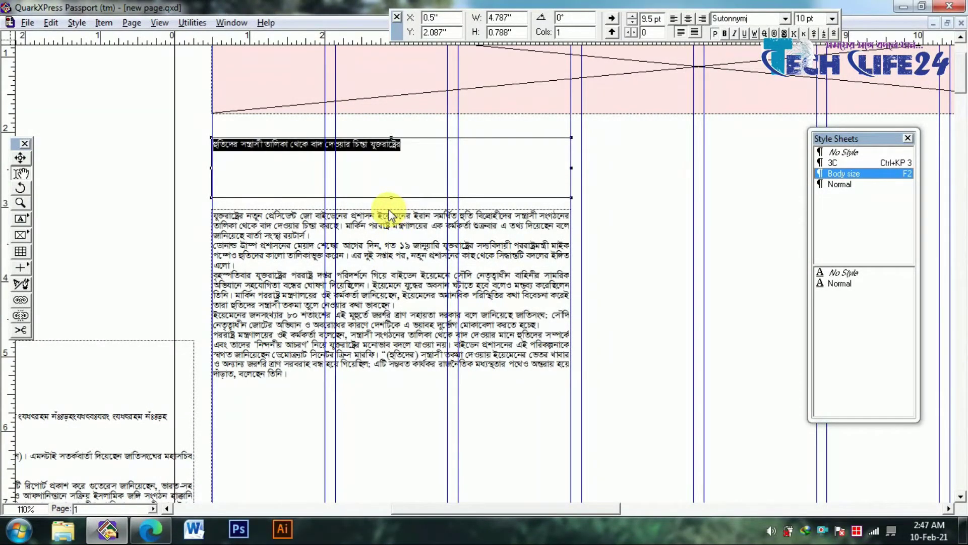
left_click(858, 152)
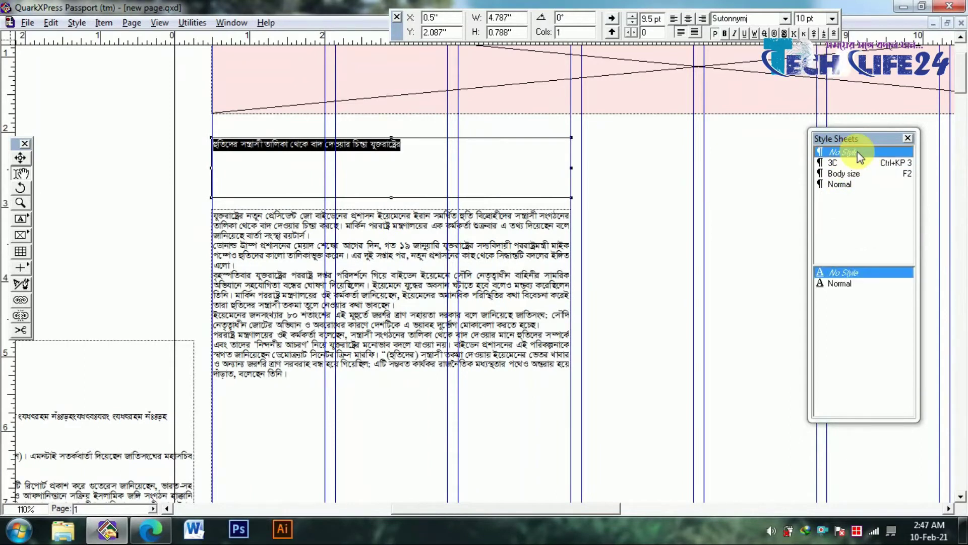
left_click(833, 164)
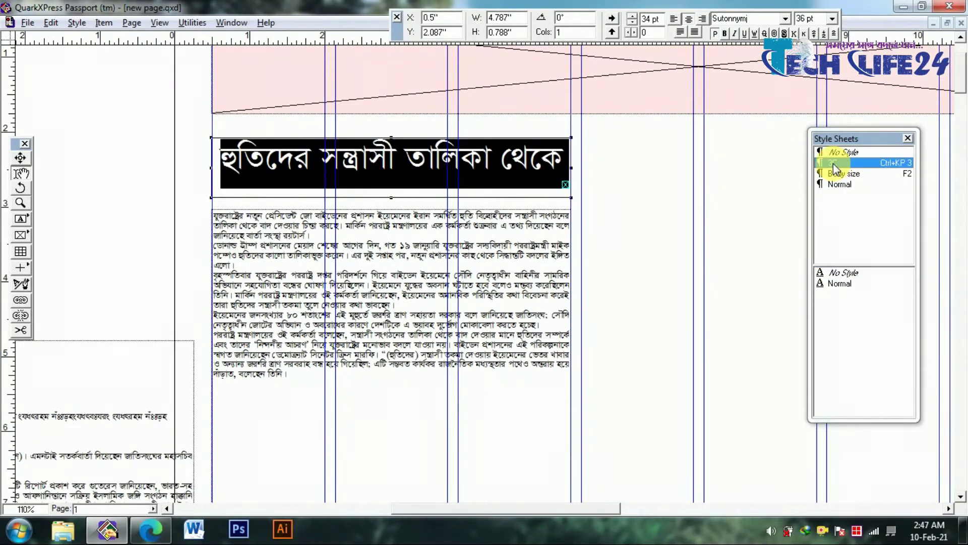
- Heighten the headline text box to about 1.11" to fit two lines and place the body text box below it at about Y 3.146"
left_click(374, 307)
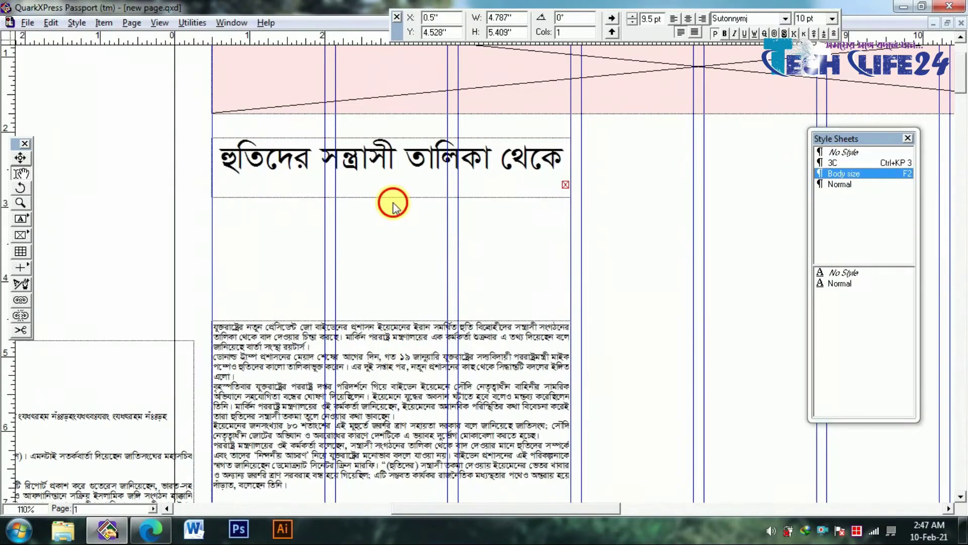
left_click(389, 195)
key("ctrl+a")
left_click_drag(391, 196, 395, 268)
left_click(412, 285)
left_click(398, 207)
left_click_drag(392, 270, 397, 226)
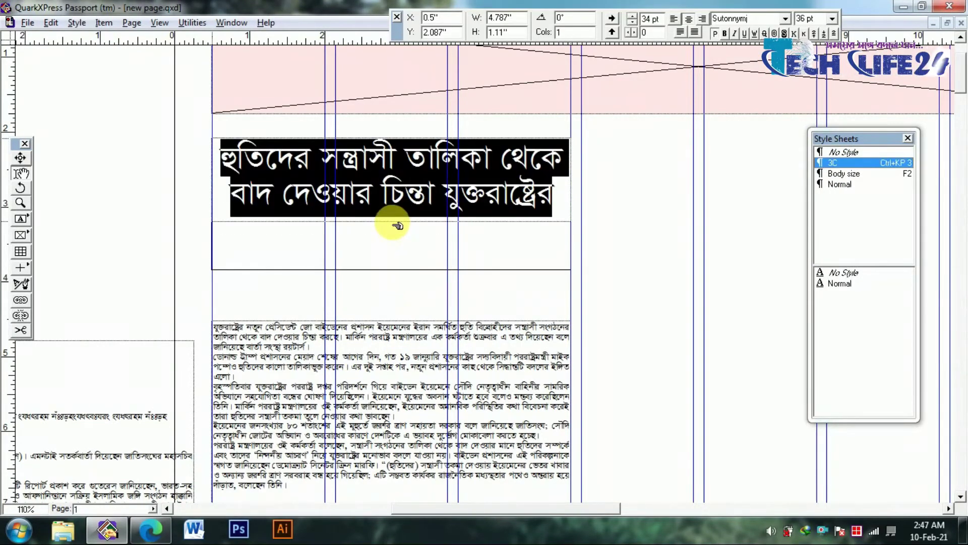
left_click(404, 381)
left_click_drag(404, 381, 421, 273)
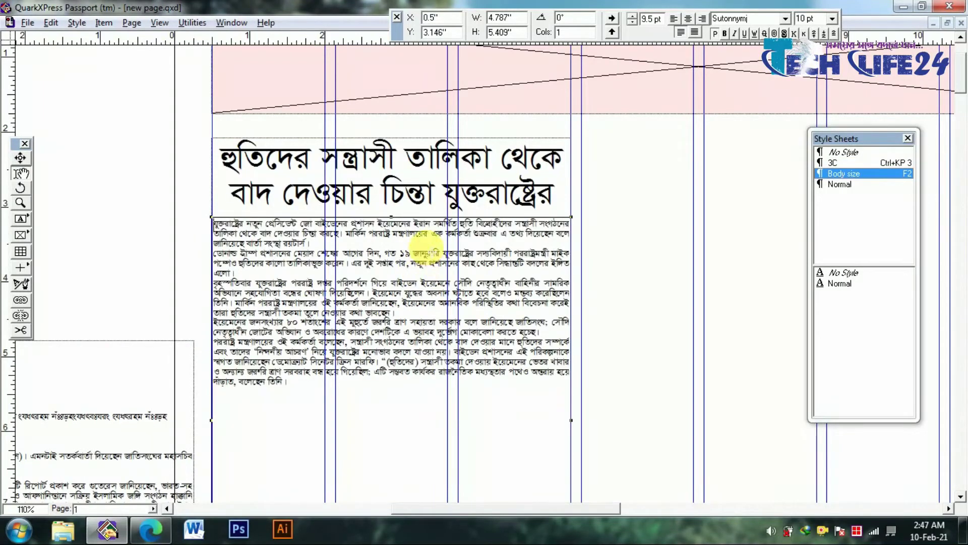
- Set the two-line headline to No Style and switch it to the Body size style sheet
left_click(434, 194)
key("ctrl+a")
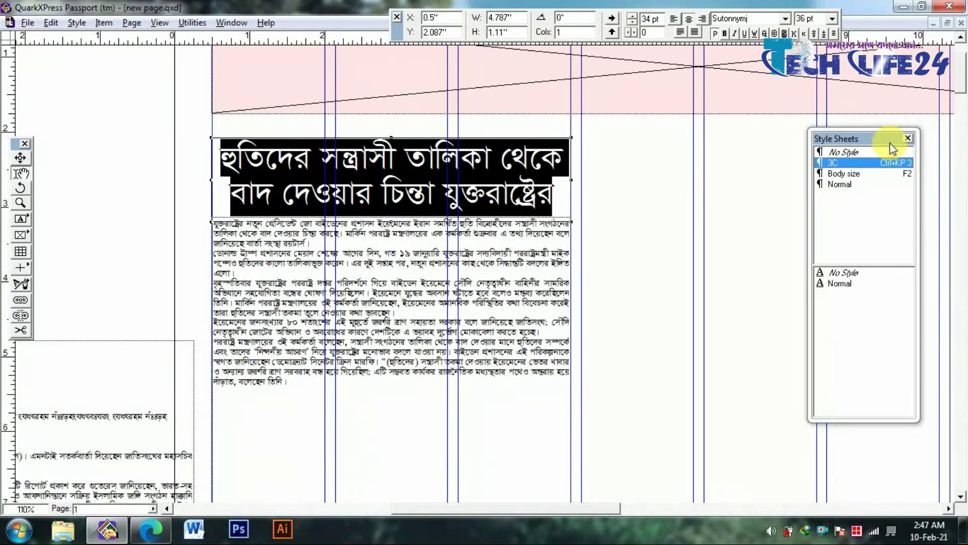
left_click(858, 152)
left_click(857, 174)
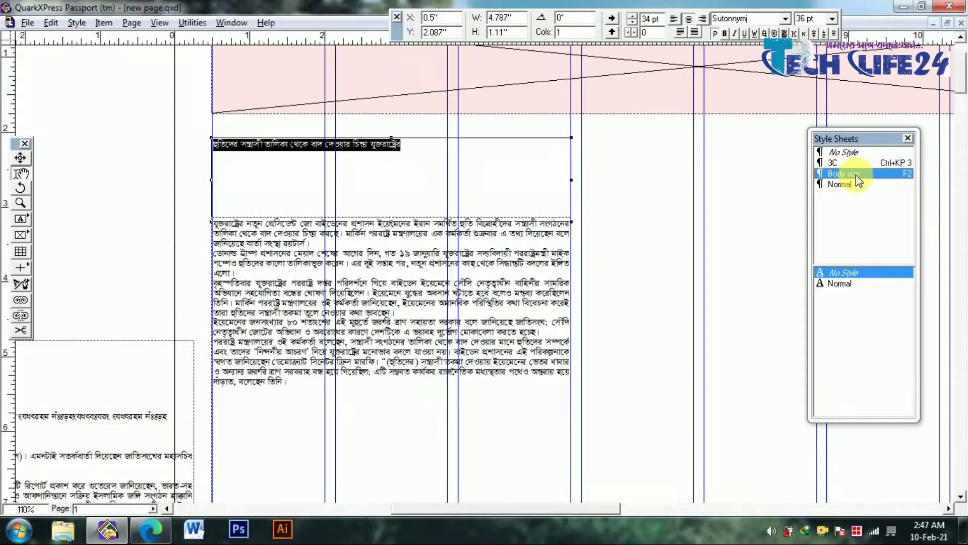
- Reapply the 3C style sheet to the whole headline using its assigned keyboard equivalent
left_click(170, 154)
left_click(264, 161)
key("ctrl+a")
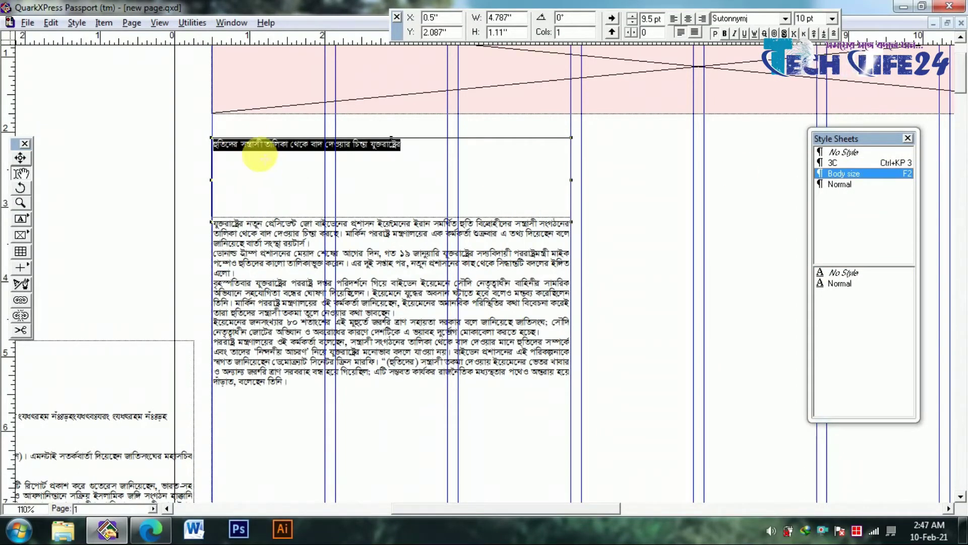
key("ctrl+KP_3")
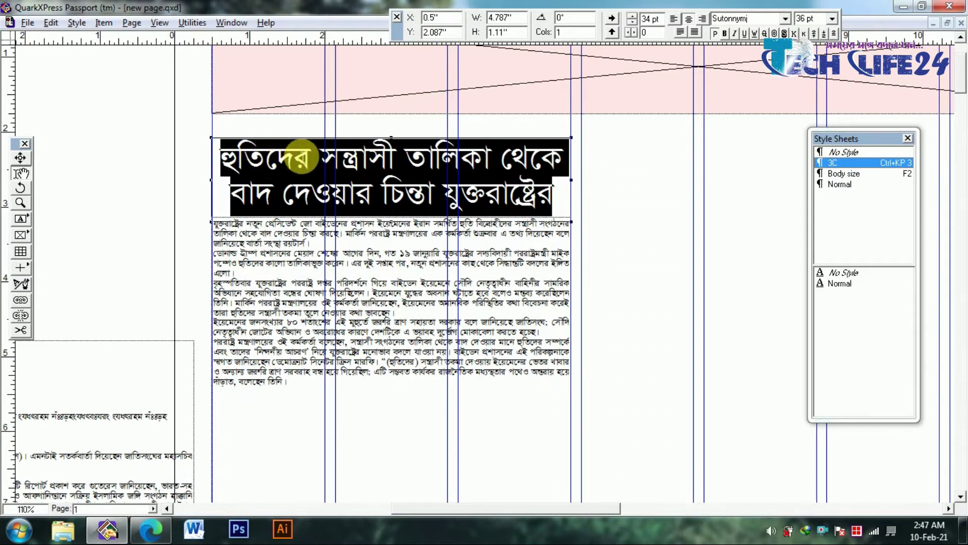
- Preview the headline and body layout in a wider page view with the guides hidden, and restore the guides
key("F7")
left_click(444, 163)
key("ctrl+a")
left_click(631, 263)
key("ctrl+0")
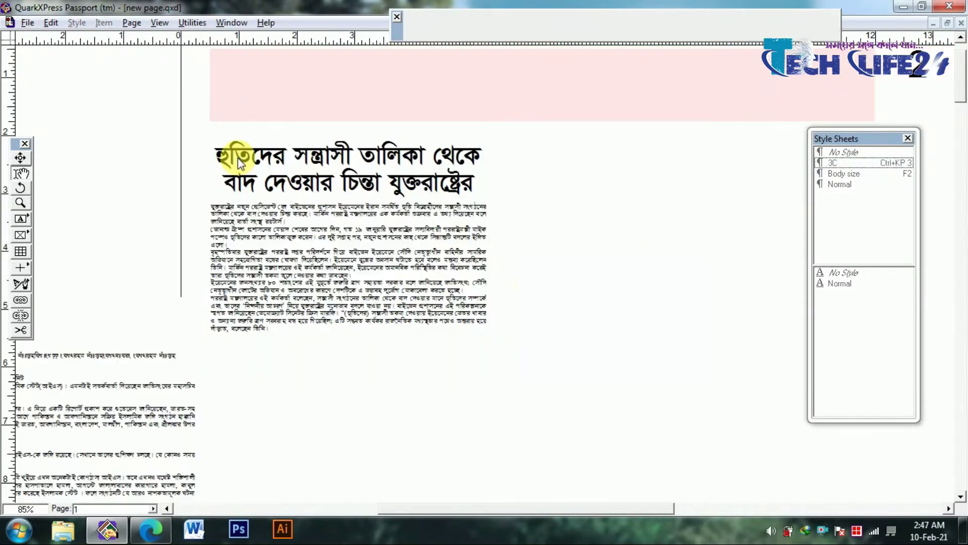
key("F7")
- Set the body text box under the headline to 2 columns and shorten its height to about 2.193"
left_click(378, 285)
left_click(560, 32)
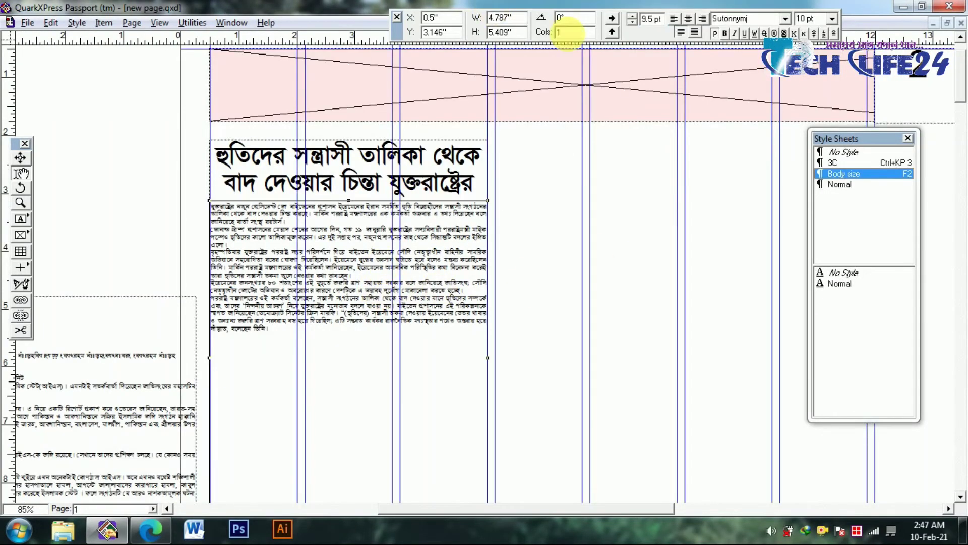
key("Return")
left_click(384, 130, "ctrl+alt")
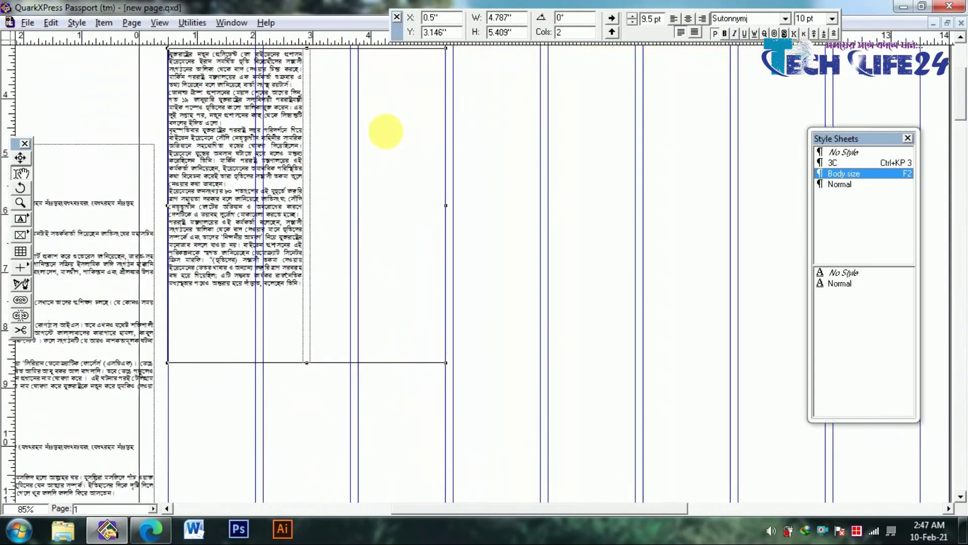
left_click_drag(324, 334, 324, 188)
scroll(333, 211, "up", 2)
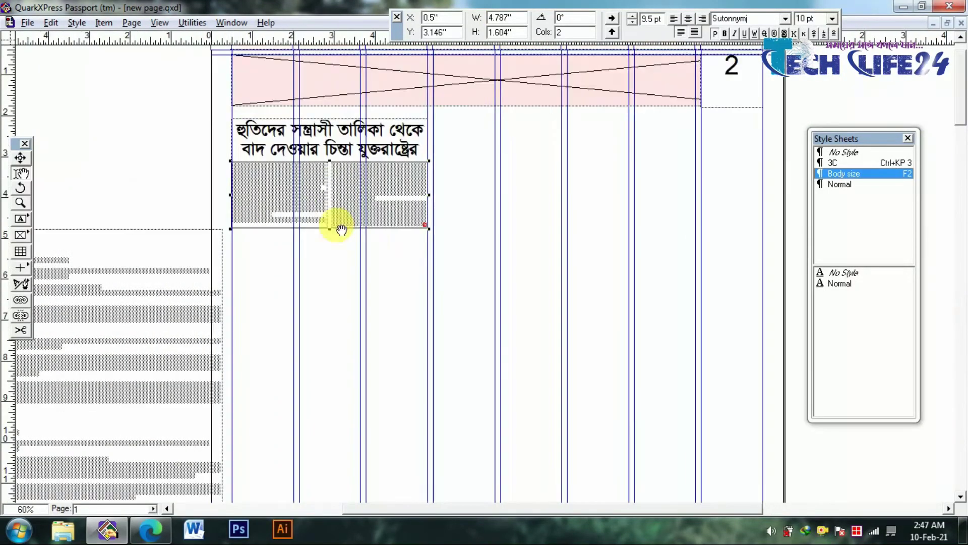
left_click(328, 233, "ctrl")
left_click_drag(330, 236, 333, 275)
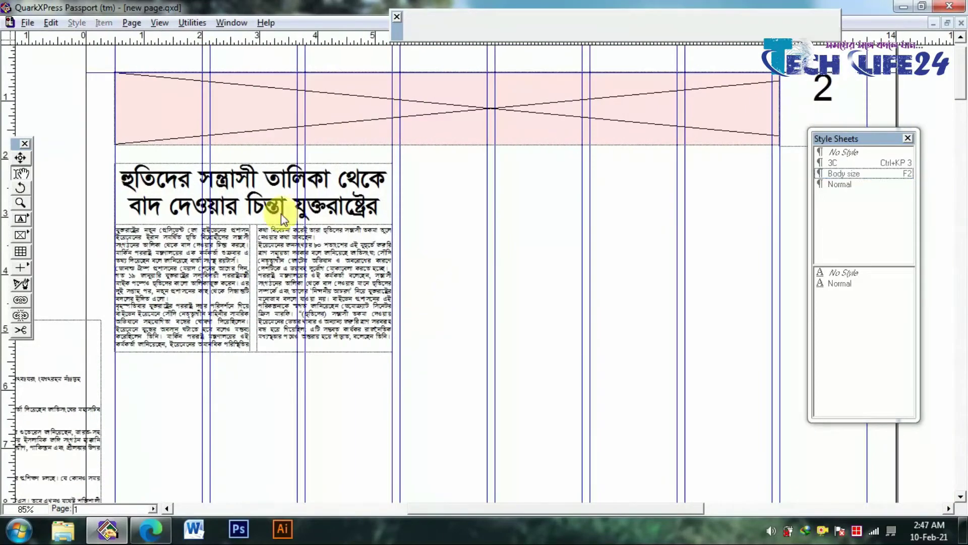
- Draw a text box about 1.5" wide and 5.4" tall in the fourth page column and fill it with copies of the headline and body text
mouse_move(400, 164)
left_mouse_down()
mouse_move(501, 471)
mouse_move(488, 478)
left_mouse_up()
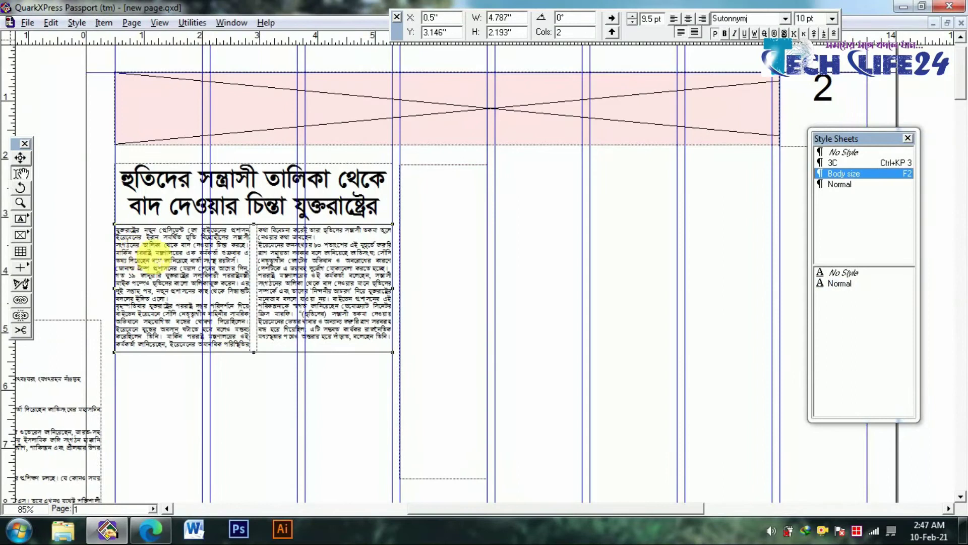
key("ctrl+v")
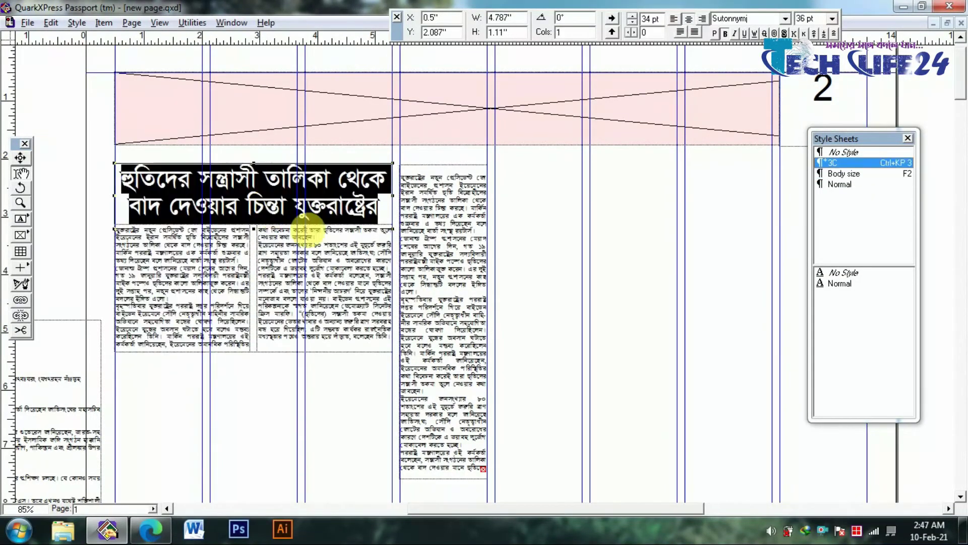
left_click(411, 260)
key("ctrl+a")
key("Left")
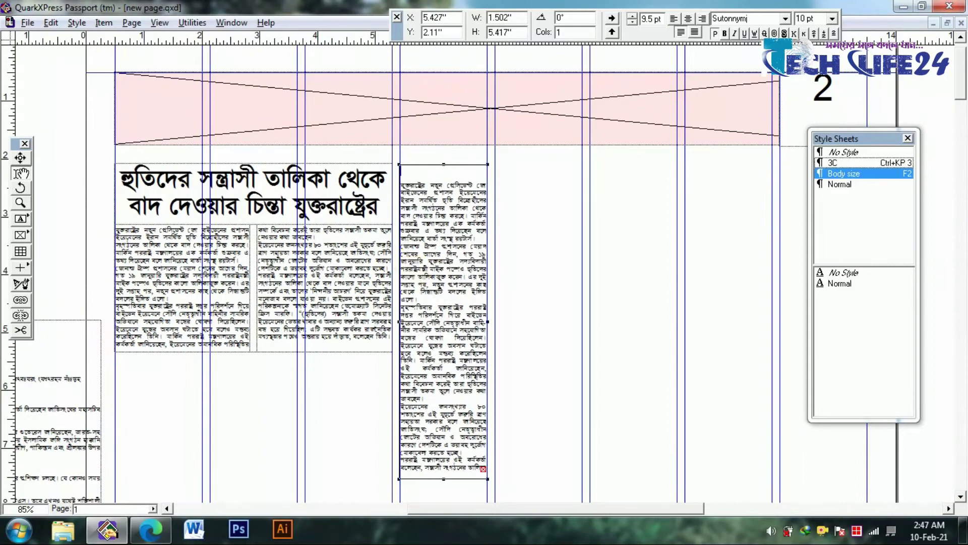
key("ctrl+KP_3")
- Apply the Body size style sheet to the headline copy in the narrow text box
triple_click(410, 261)
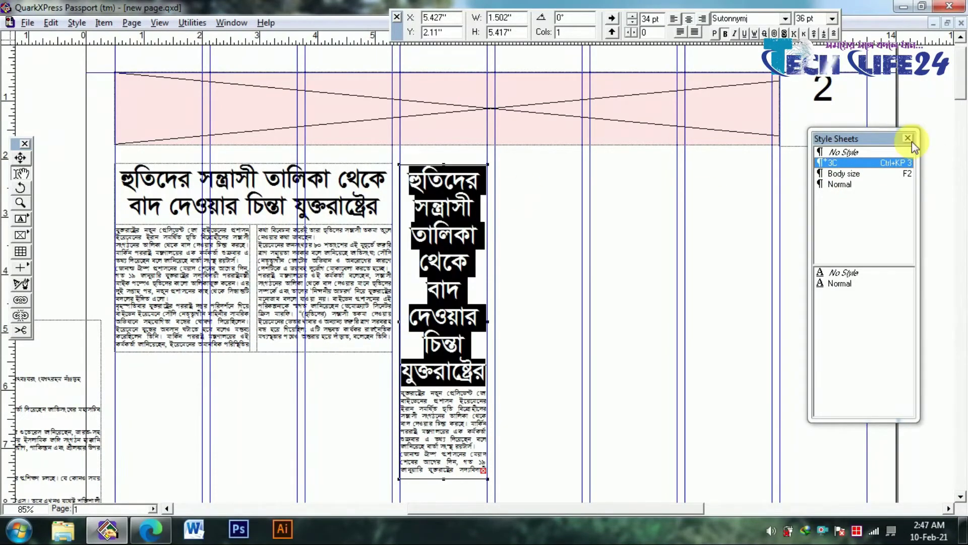
left_click_drag(890, 139, 888, 144)
left_click(901, 177)
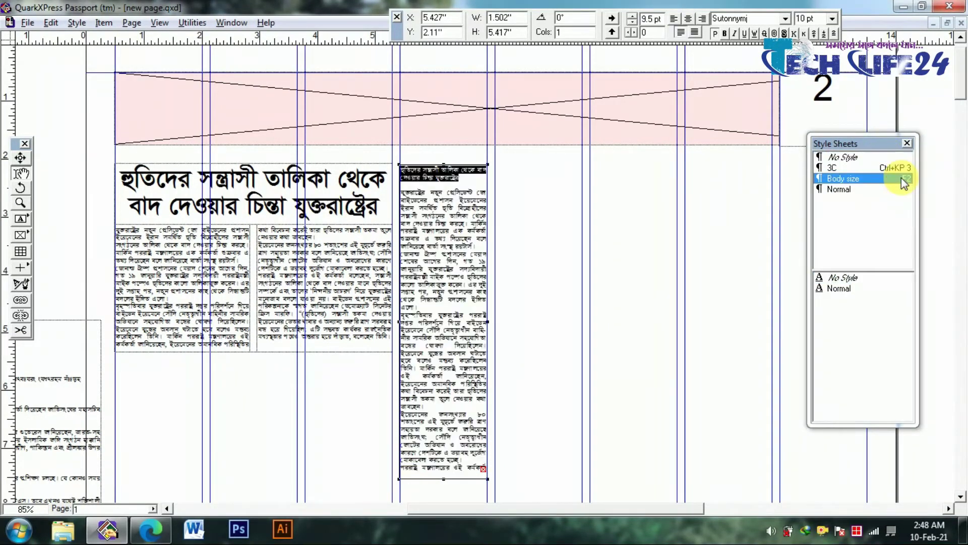
- Start a new paragraph style sheet named SC with Ctrl+keypad 1 as keyboard equivalent and 20 pt bold Sutonnymj characters
right_click(866, 216)
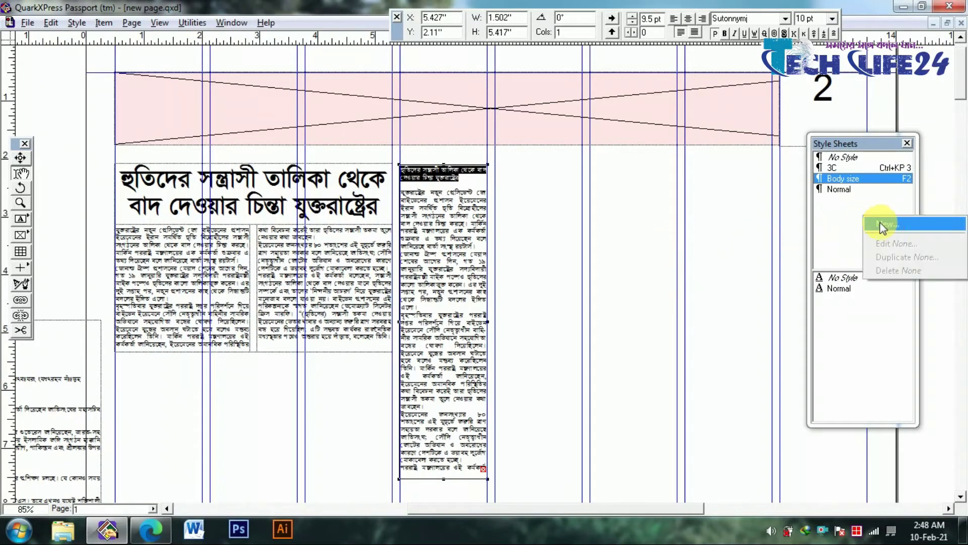
left_click(888, 225)
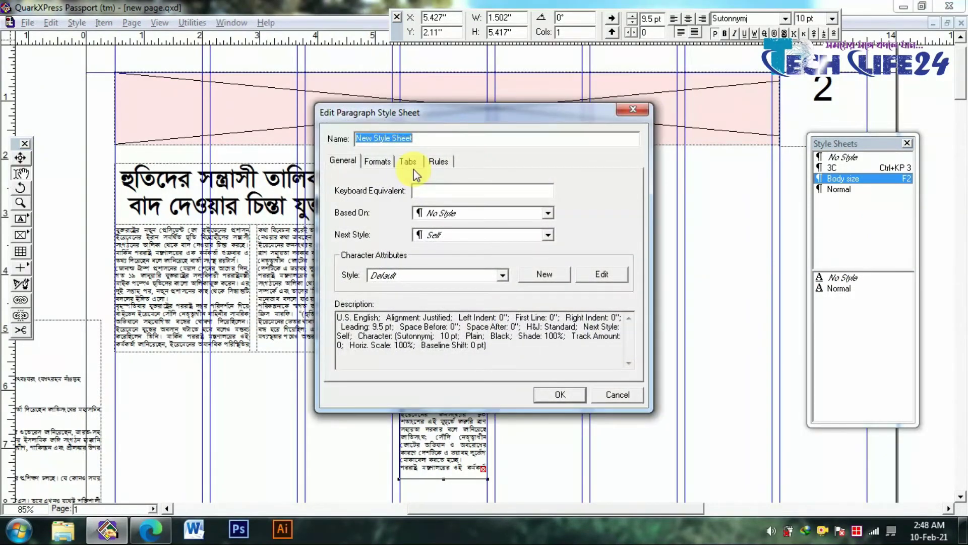
type("SC")
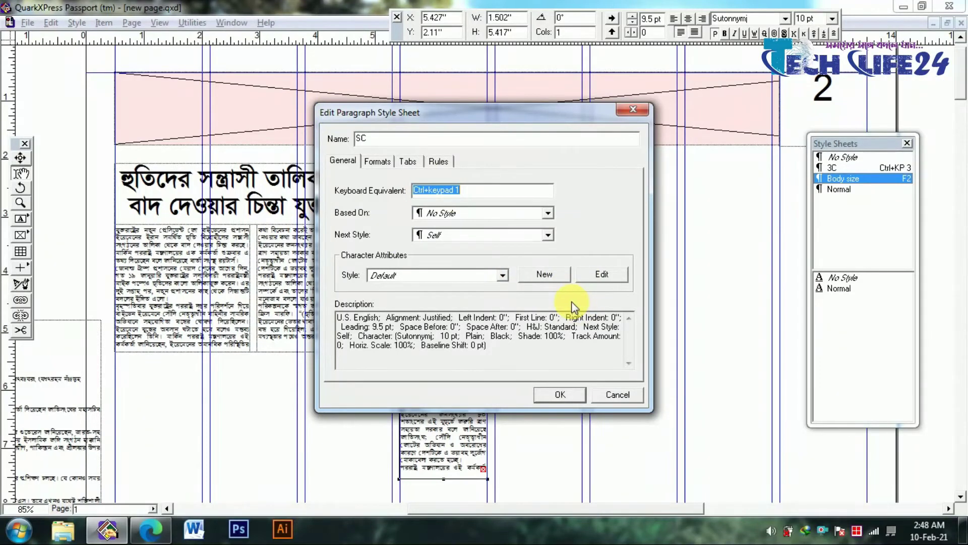
left_click(605, 274)
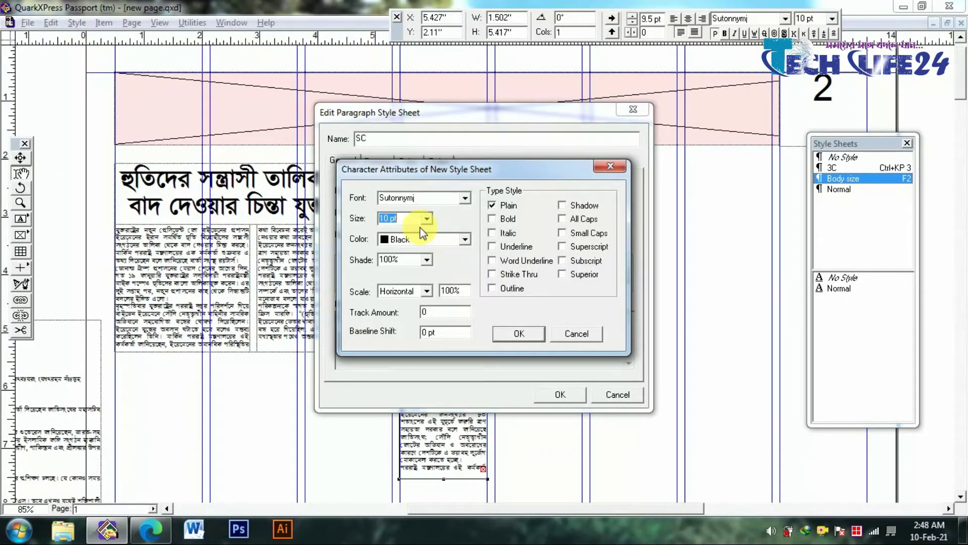
type("20")
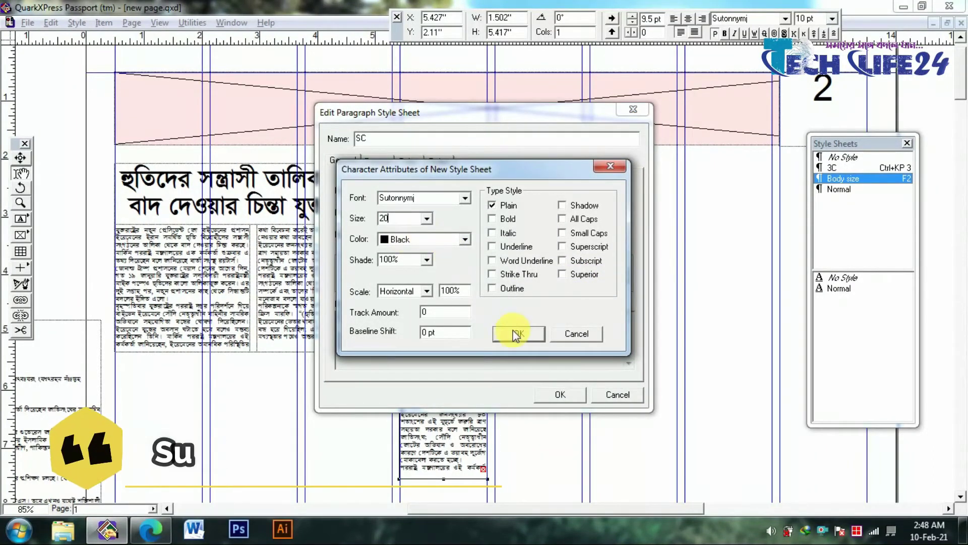
left_click(503, 220)
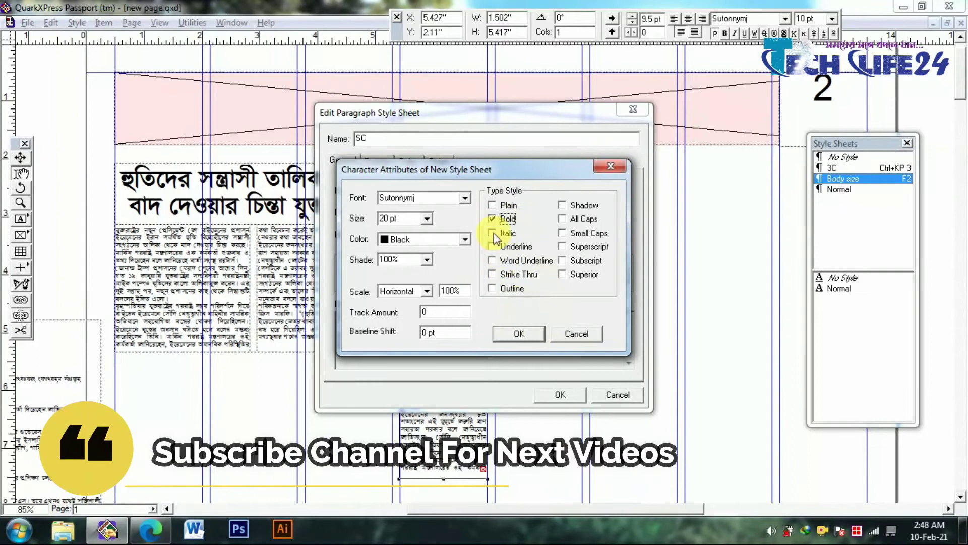
left_click(517, 333)
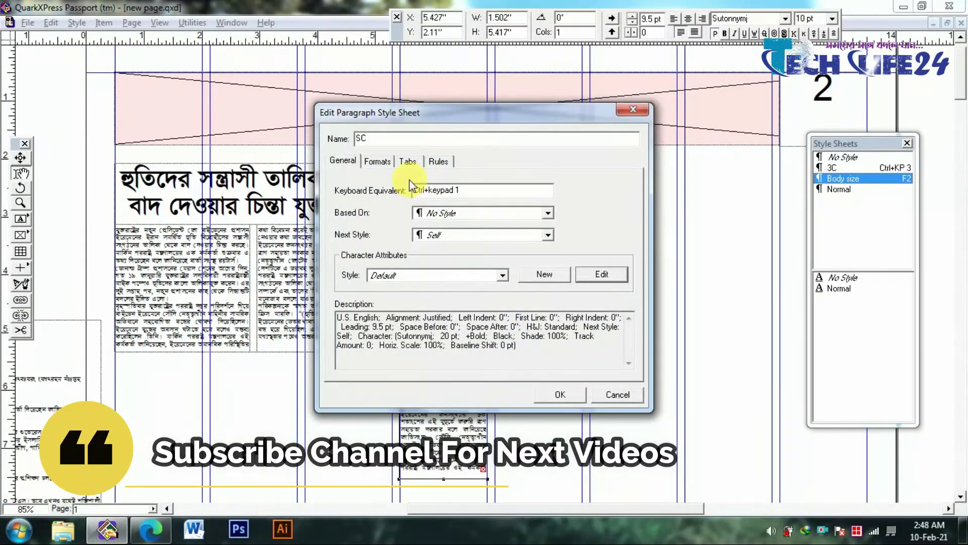
- Set the SC style sheet's alignment to Centered and its leading to 18 pt, and save it
left_click(378, 161)
left_click(468, 312)
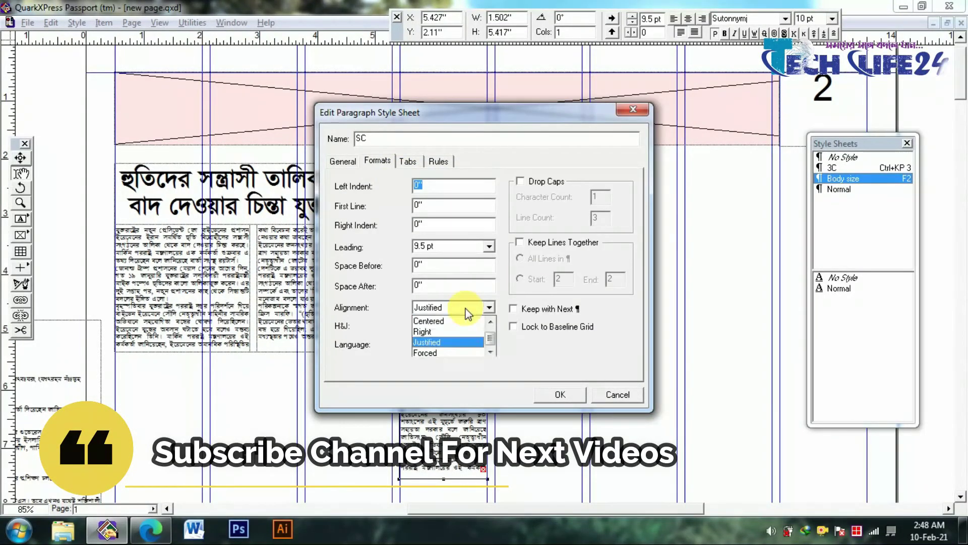
left_click(453, 337)
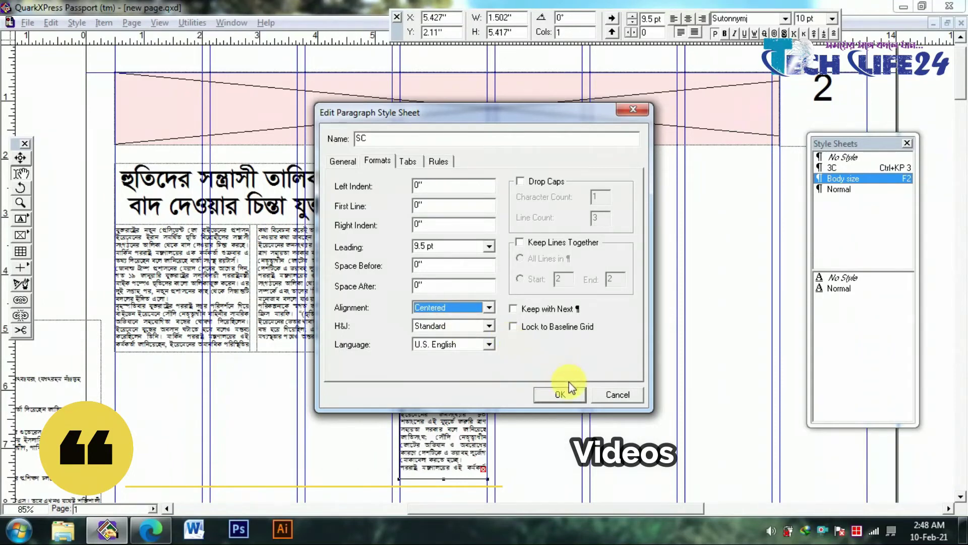
key("shift+Tab")
key("shift+Tab")
key("shift+Tab")
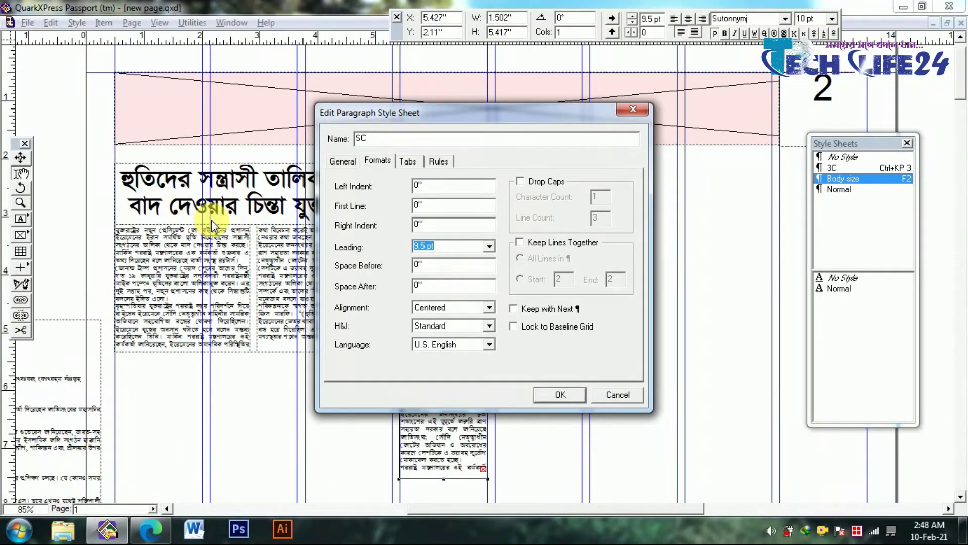
type("18")
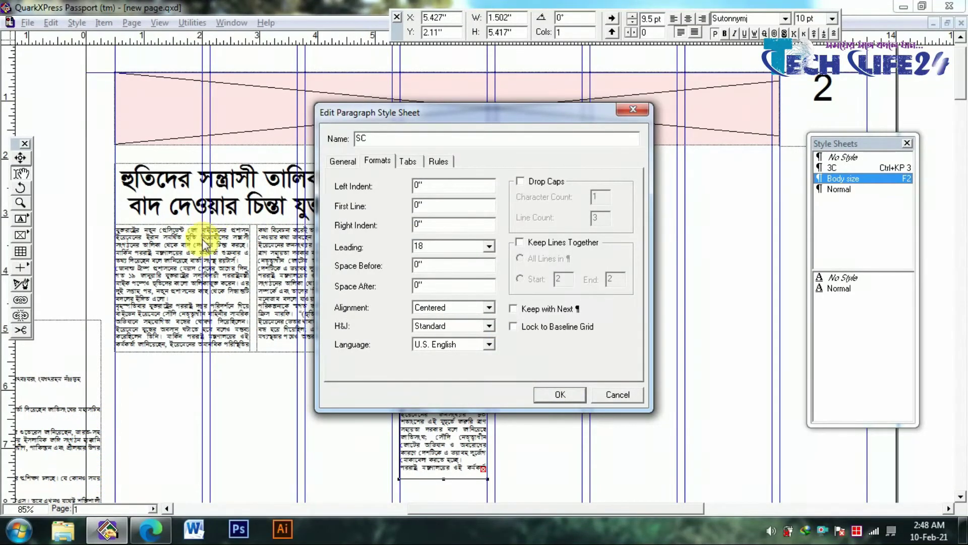
left_click(573, 395)
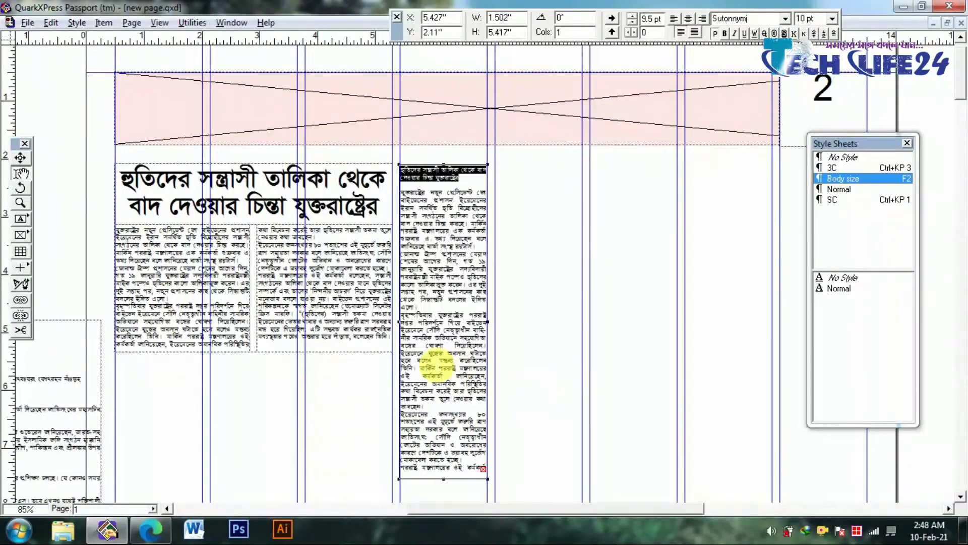
- Set the narrow-column headline to No Style and apply the SC style sheet to it
left_click(858, 157)
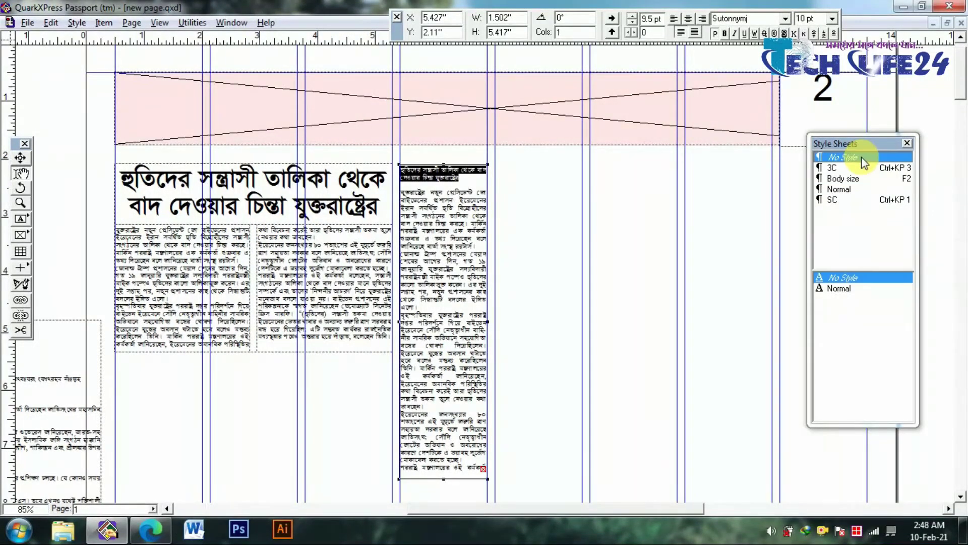
left_click(844, 199)
left_click(462, 216, "ctrl")
left_click(462, 212, "ctrl")
- Select the whole narrow-column headline and switch it back to the Body size style sheet
left_click_drag(409, 166, 437, 204)
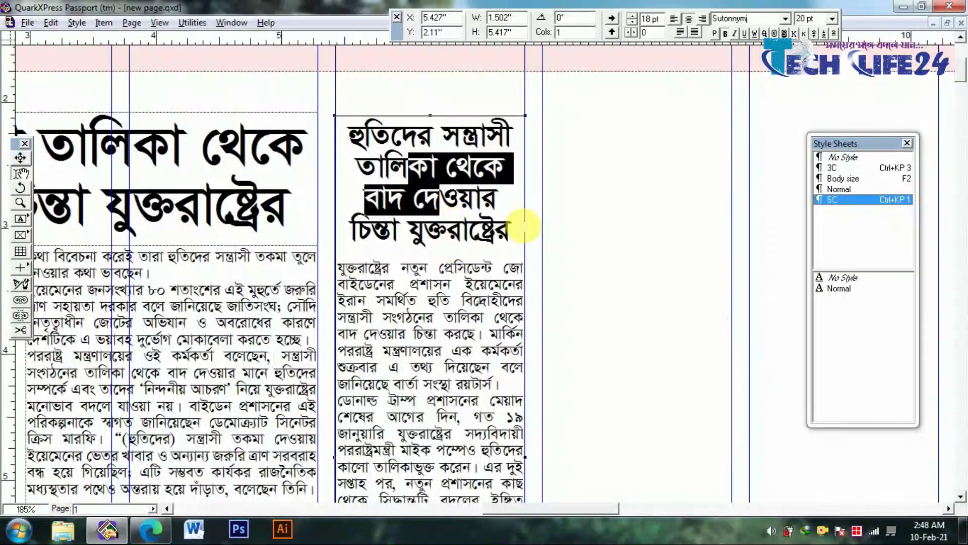
left_click_drag(510, 237, 466, 94)
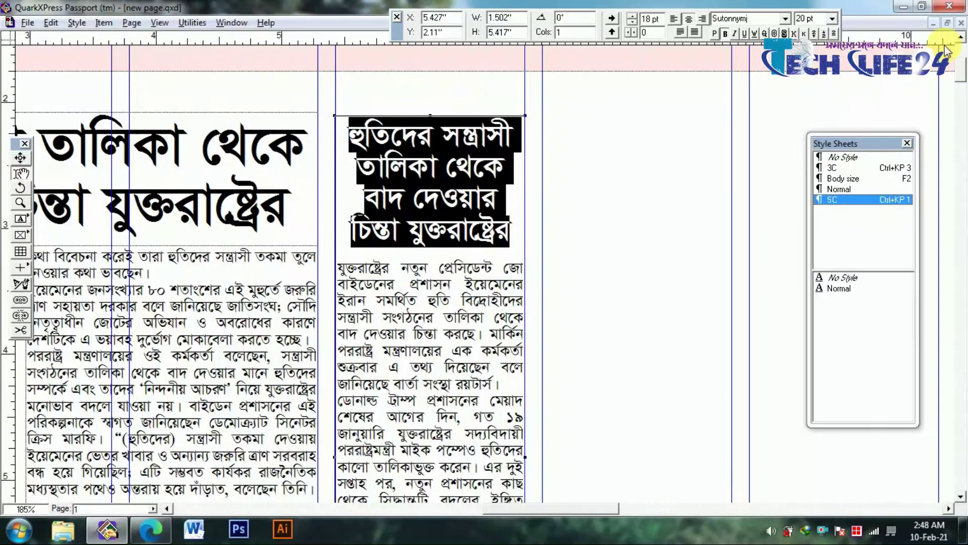
left_click(398, 237)
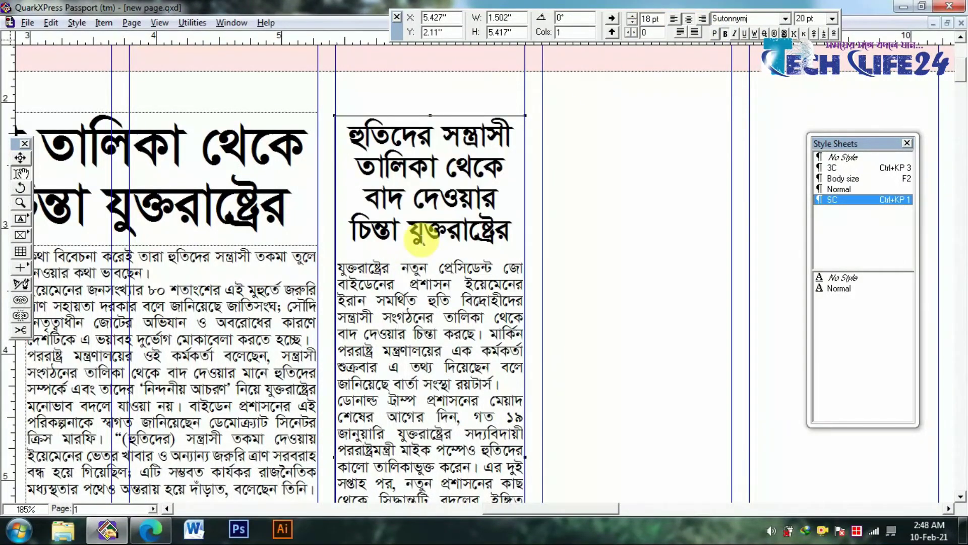
key("ctrl+a")
double_click(377, 143)
left_click_drag(377, 144, 525, 210)
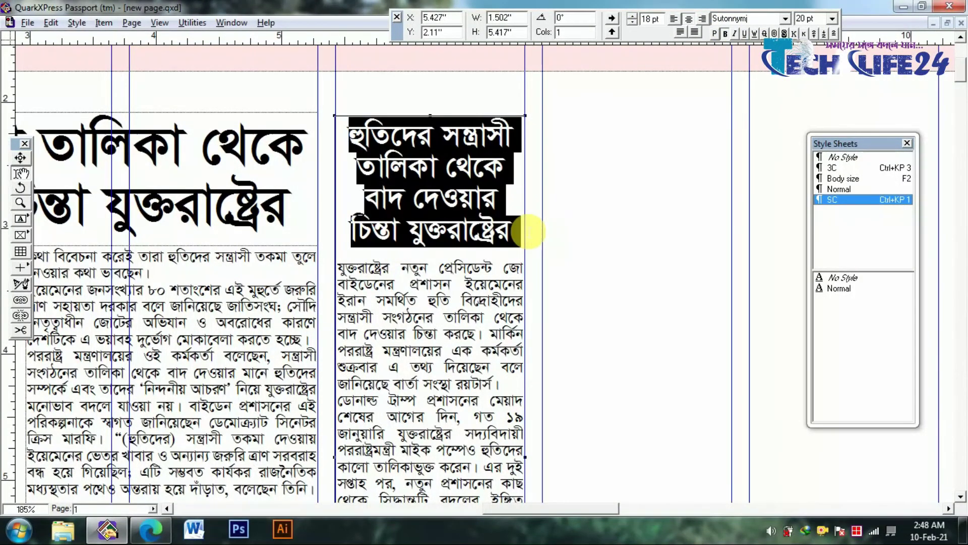
key("ctrl+0")
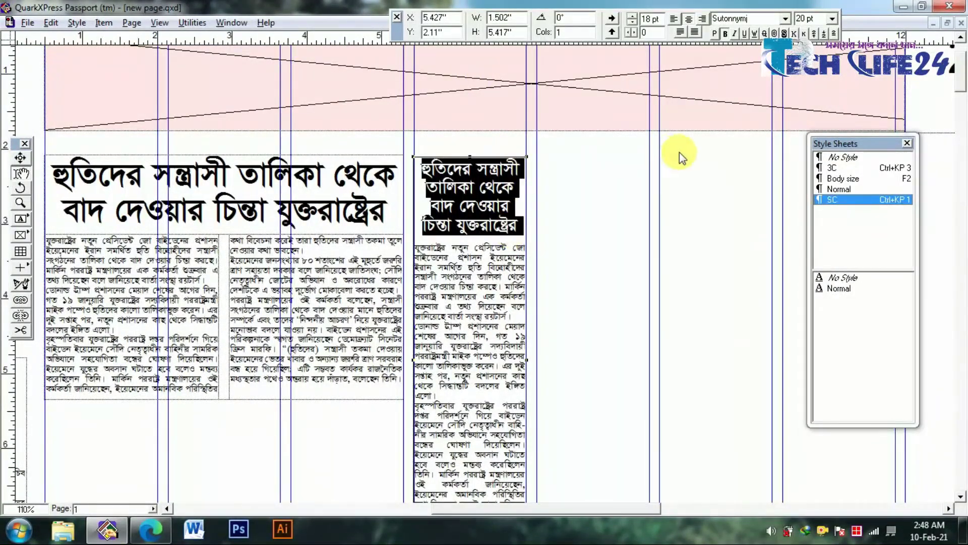
left_click(853, 179)
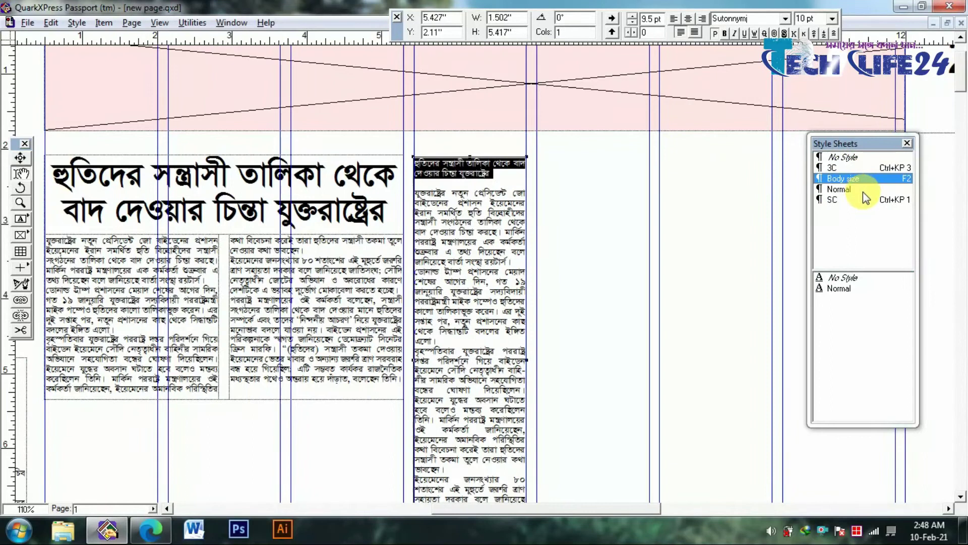
- Format the narrow-column headline manually with centered alignment, 20 pt size and 18 pt leading
key("ctrl+shift+c")
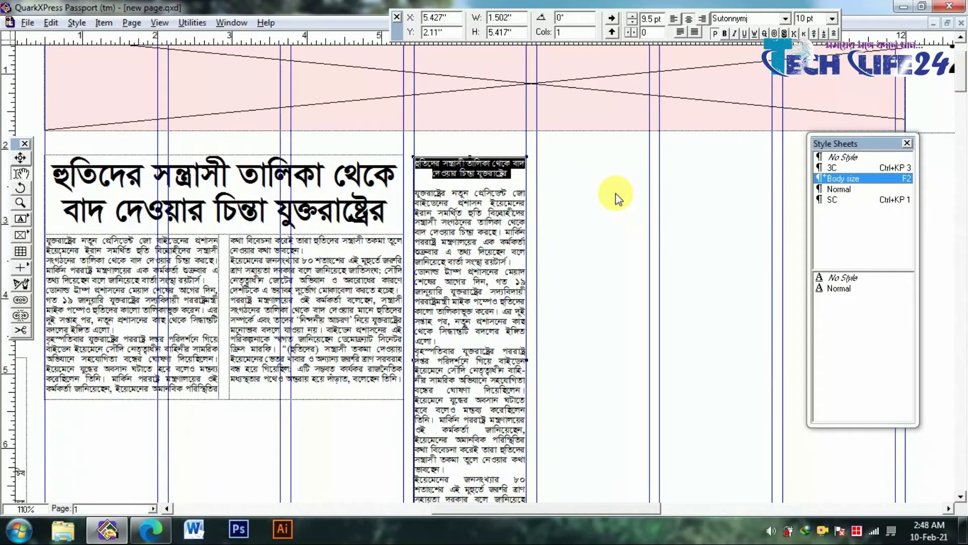
key("ctrl+shift+d")
type("20")
key("Return")
key("ctrl+shift+e")
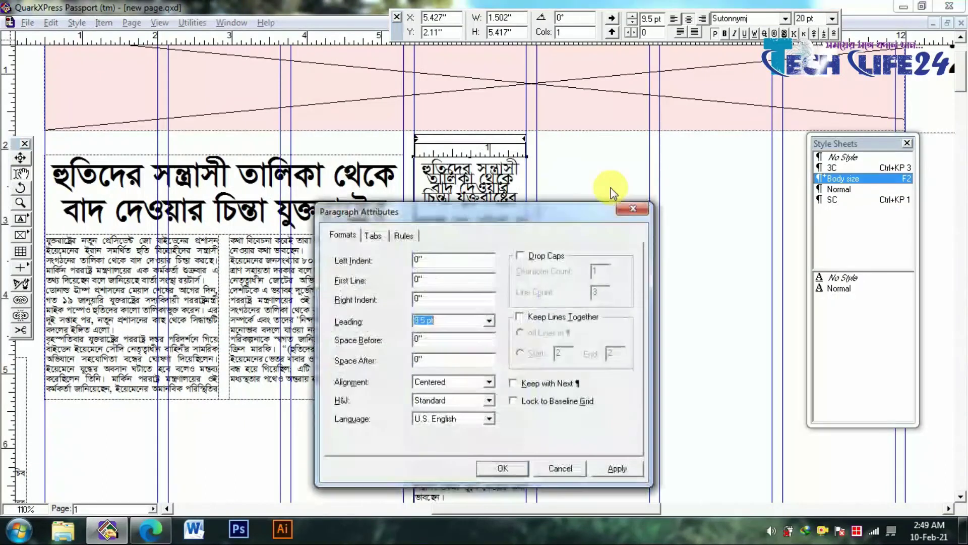
type("18")
key("Return")
left_click(594, 277)
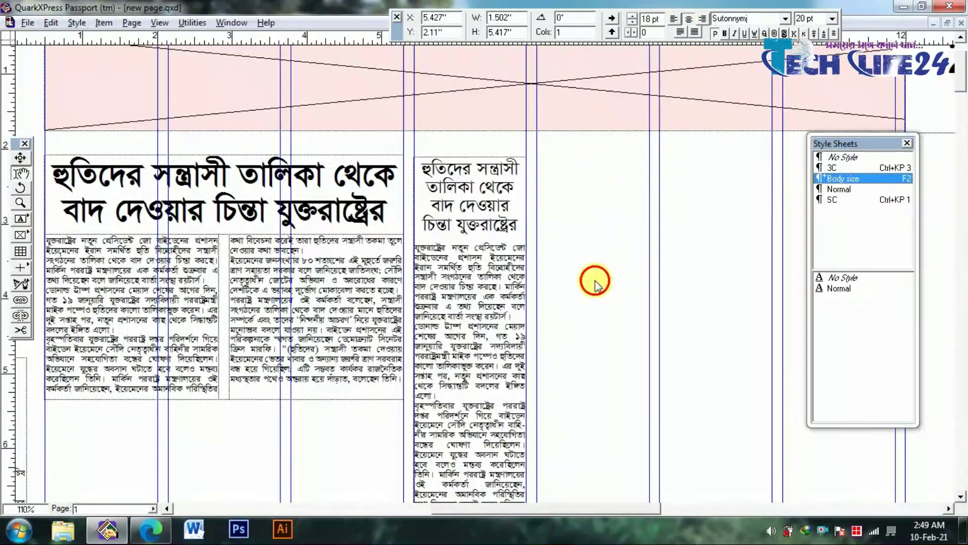
- Reset the narrow-column headline to No Style and Body size, and try the SC and 3C style sheets on it
triple_click(487, 242)
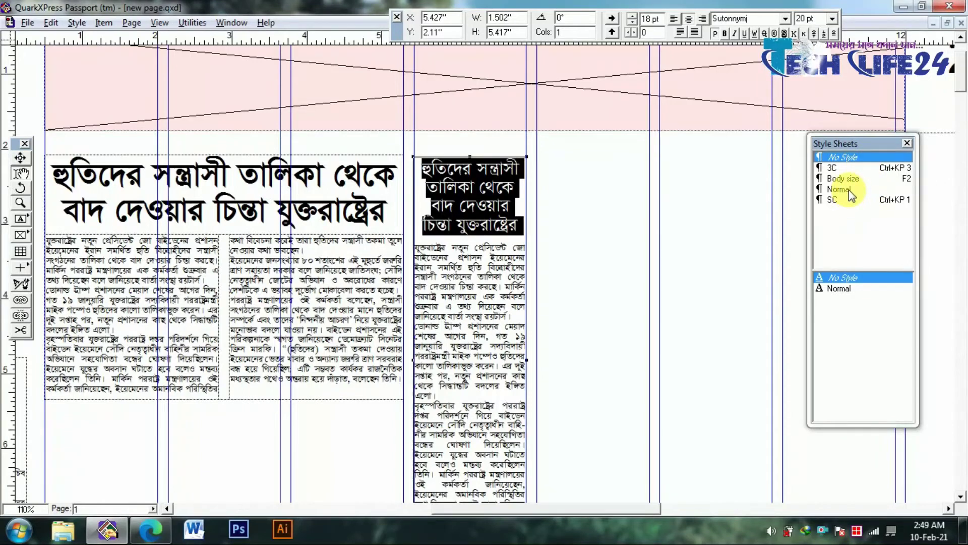
left_click(897, 179)
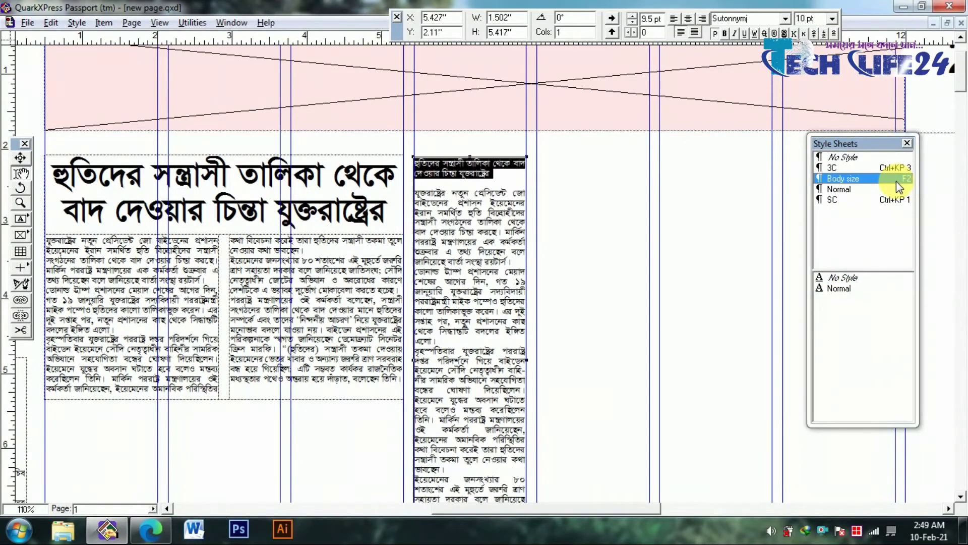
left_click(872, 201)
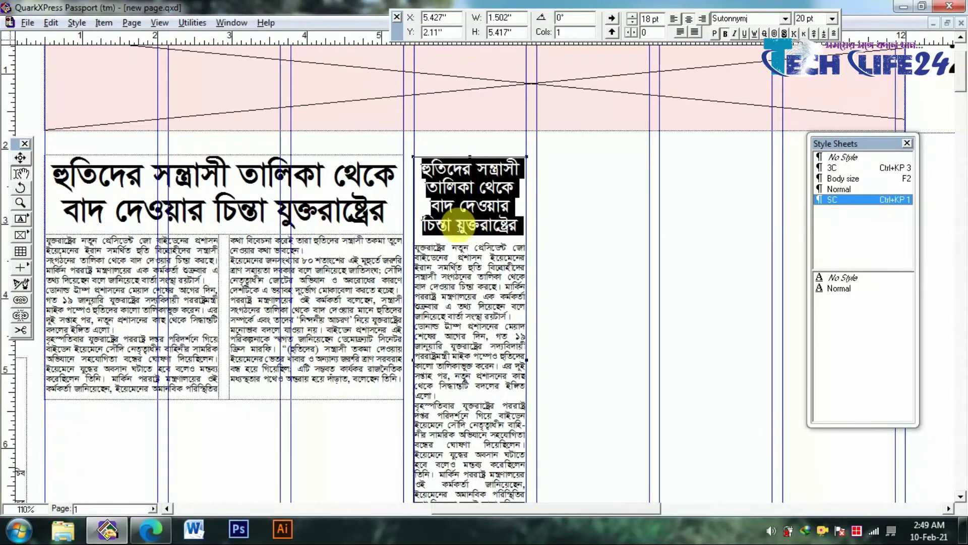
left_click(832, 169)
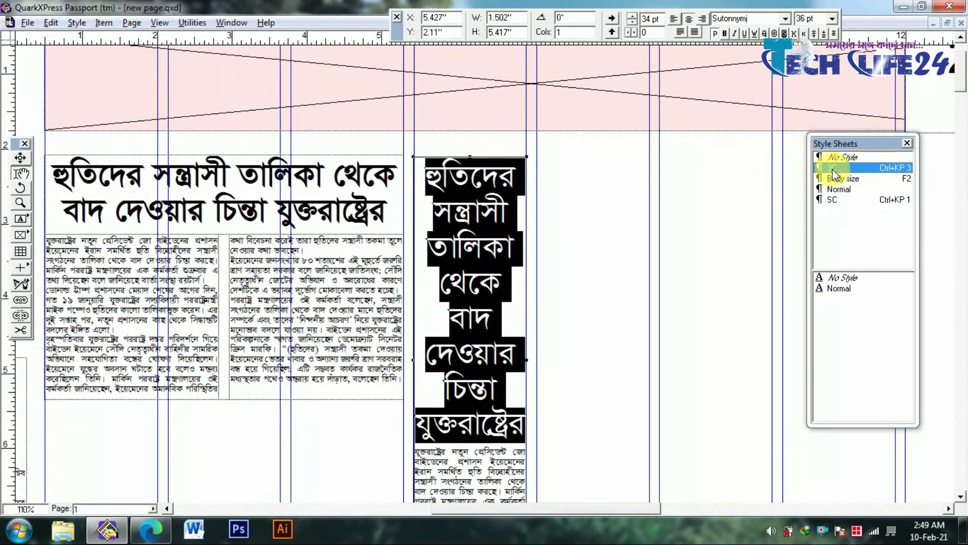
- Apply SC to the narrow-column headline, and create a paragraph style sheet DC with shortcut Ctrl+keypad 2 and 30 pt text
left_click(840, 199)
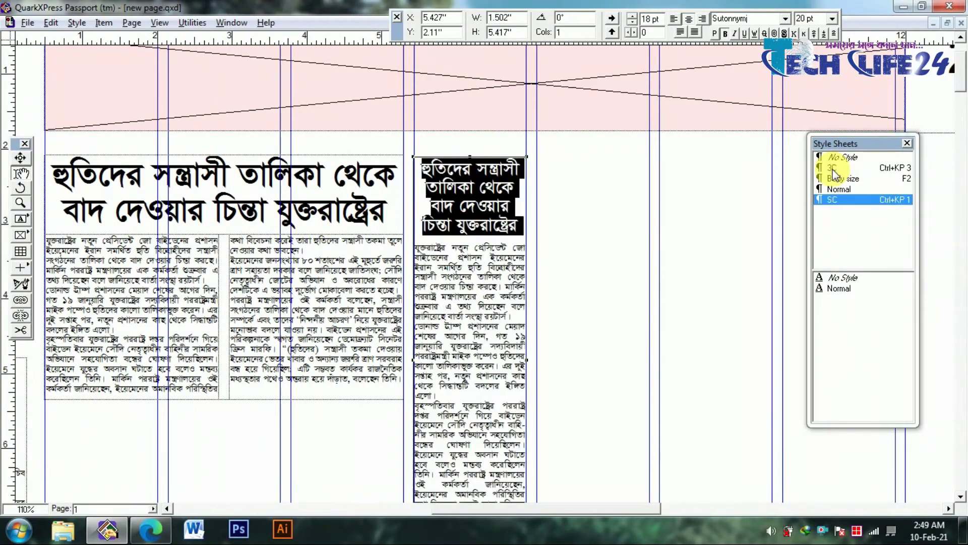
right_click(859, 235)
left_click(882, 242)
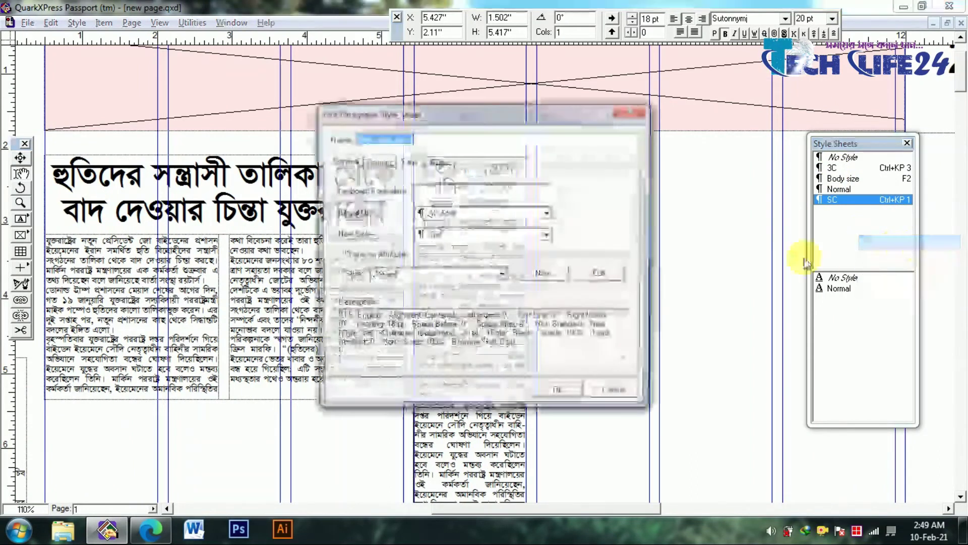
type("DC")
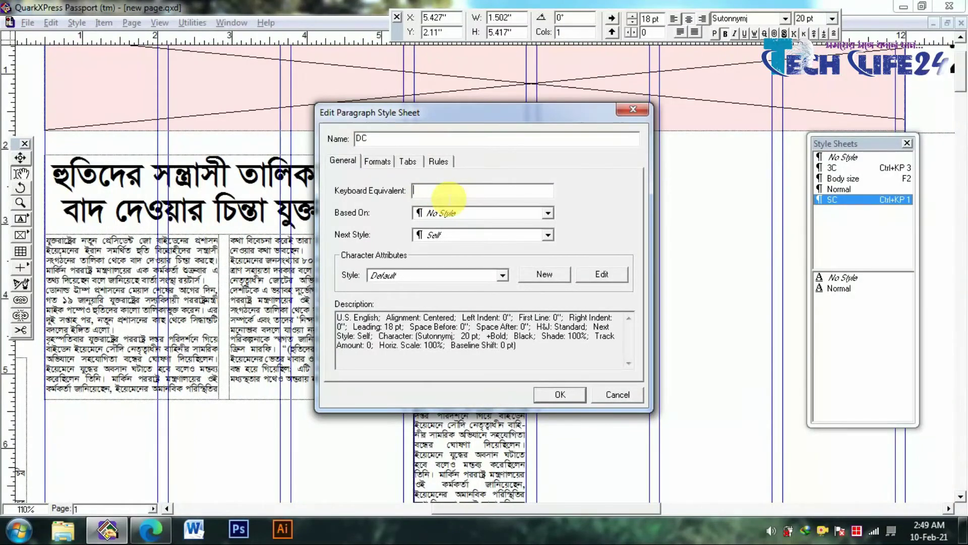
left_click(605, 281)
key("Tab")
type("30")
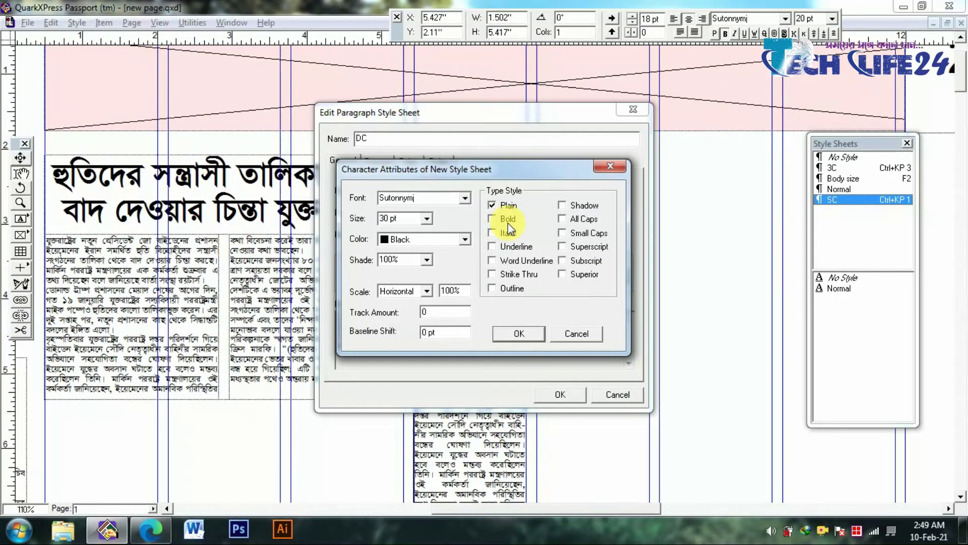
left_click(520, 334)
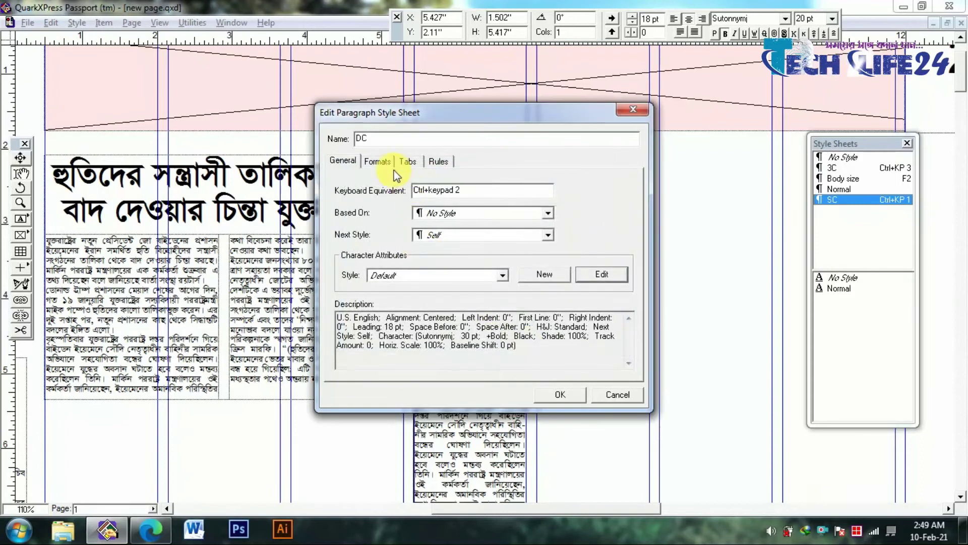
- Set the DC style sheet's leading to 28 pt and save the style sheet
left_click(383, 160)
key("Tab")
key("Tab")
key("Tab")
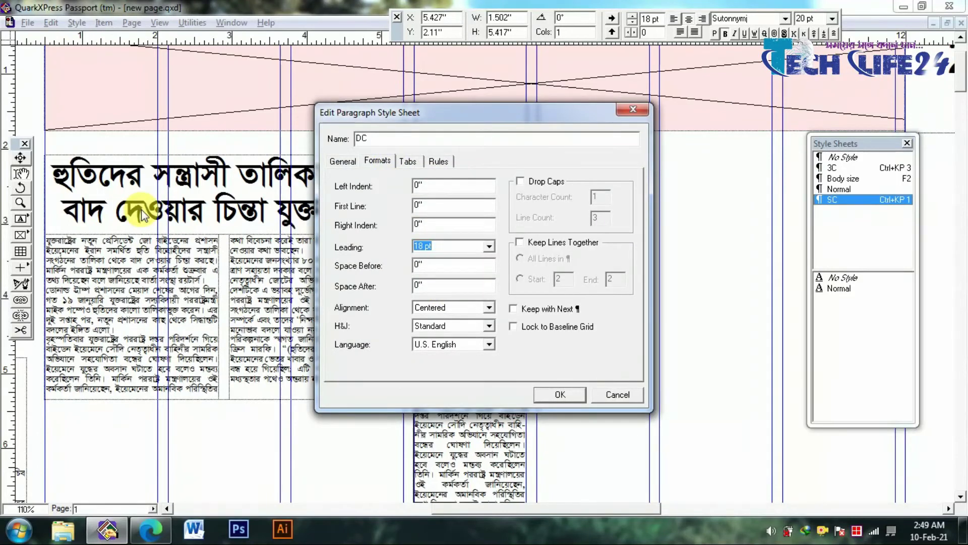
type("28")
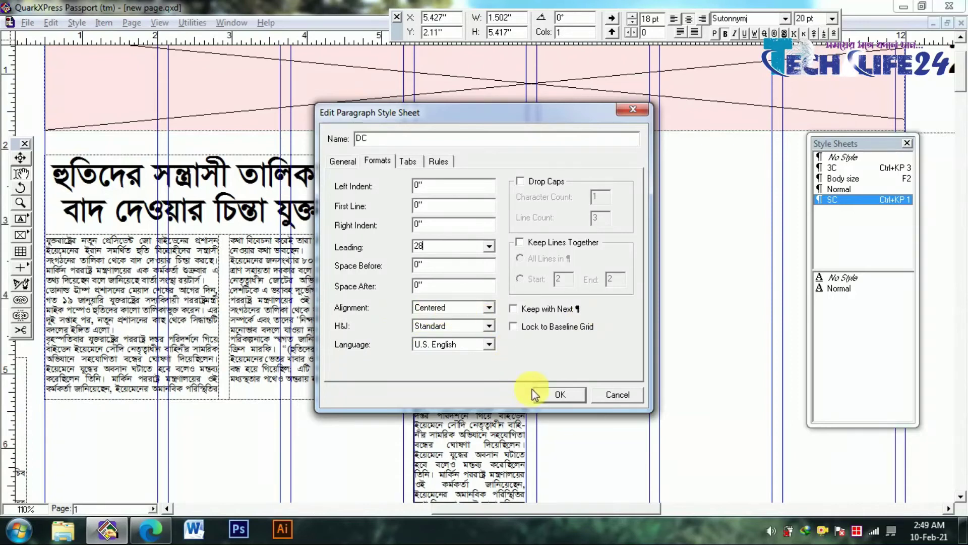
left_click(558, 391)
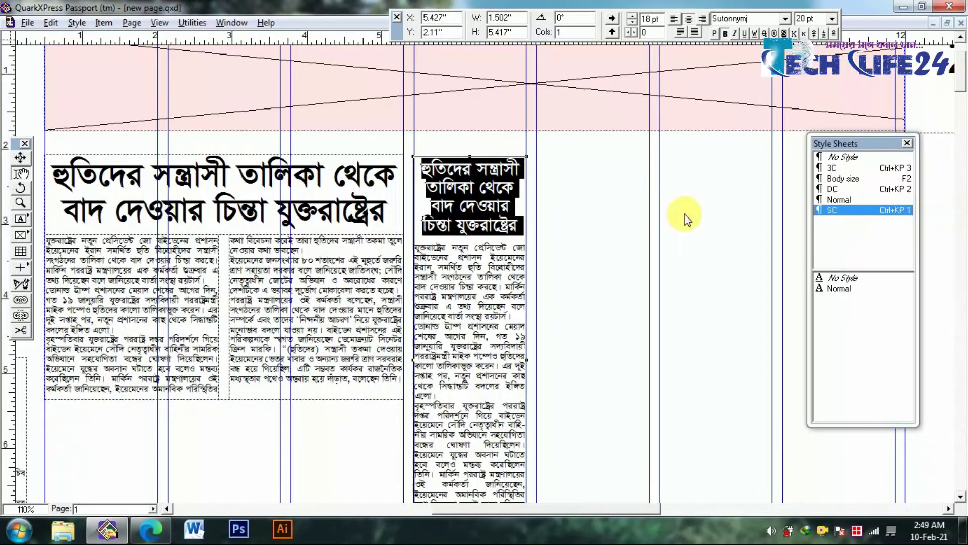
- Duplicate the single-column story box into the adjacent column and widen the copy across two columns, to about 3.145"
left_click_drag(562, 250, 417, 227)
left_click(358, 247)
left_click_drag(358, 247, 482, 242)
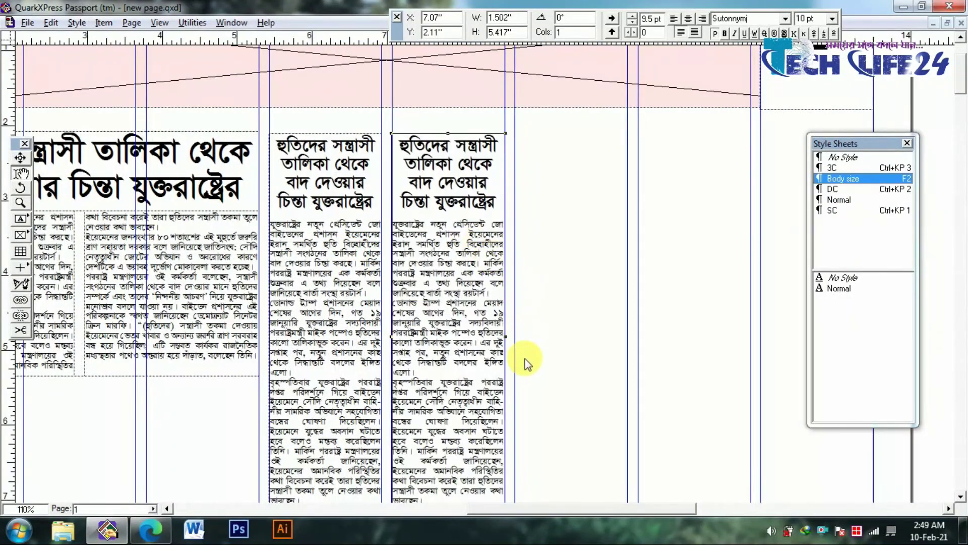
left_click_drag(505, 337, 628, 336)
- Reset all text in the two-column story box to No Style and apply the Body size style sheet to it
key("ctrl+a")
left_click(875, 159)
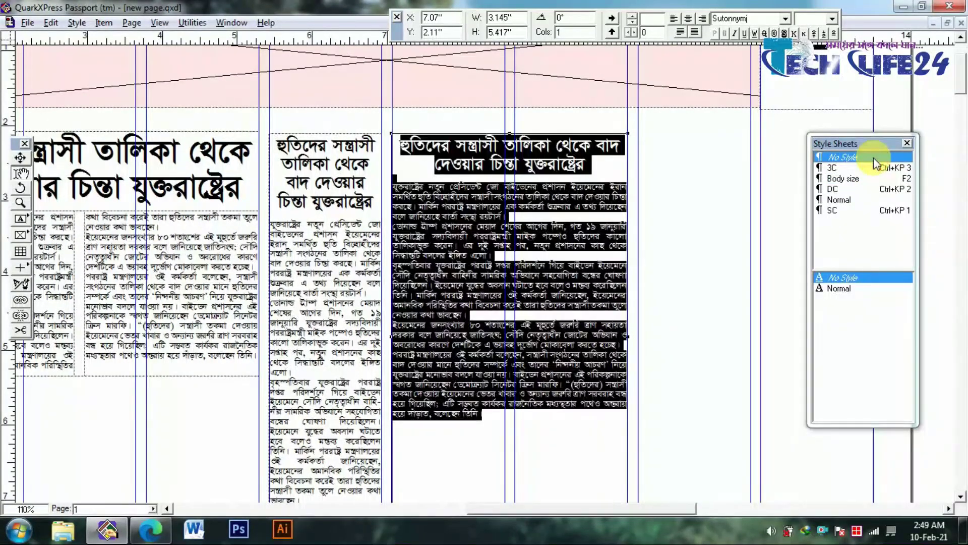
key("F2")
left_click(452, 288)
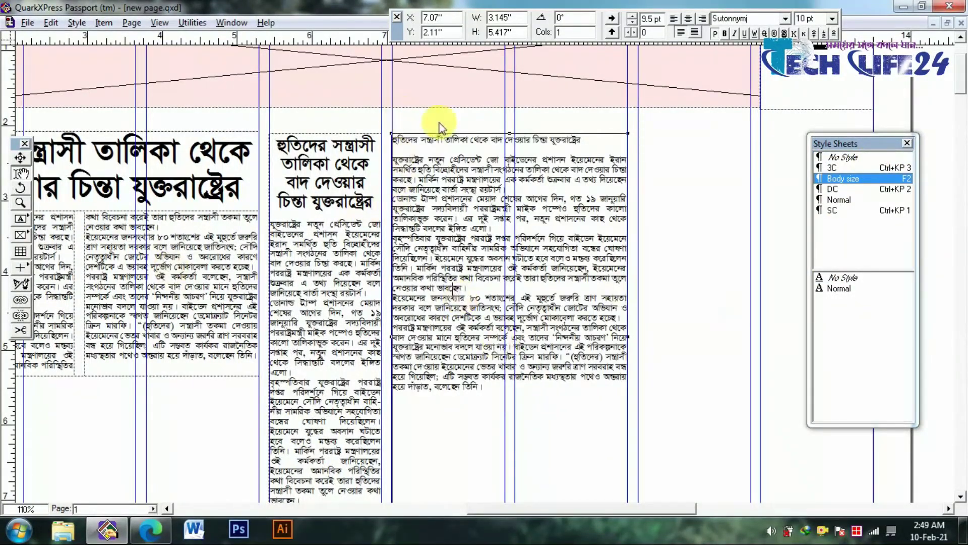
- Apply the DC style sheet to the two-column headline and delete the headline's last word
triple_click(487, 139)
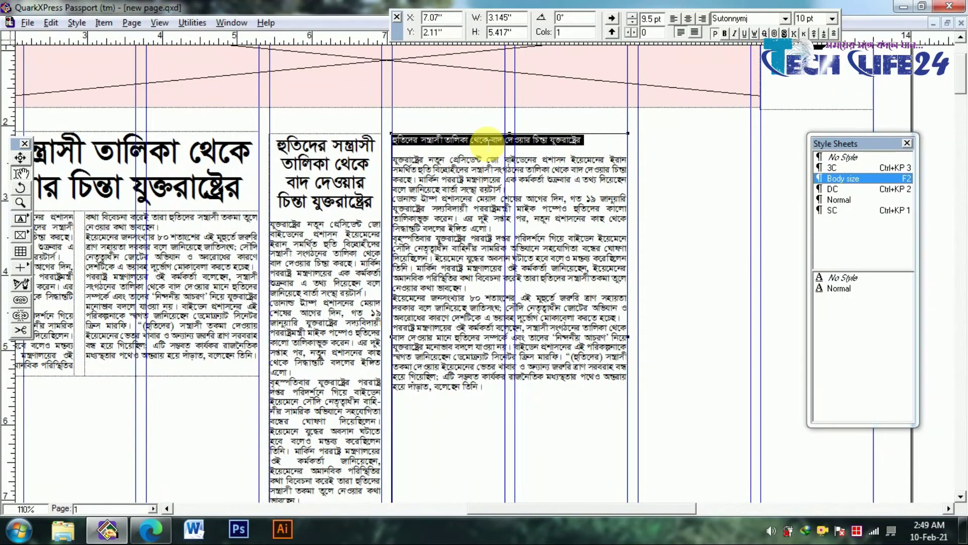
key("ctrl+KP_2")
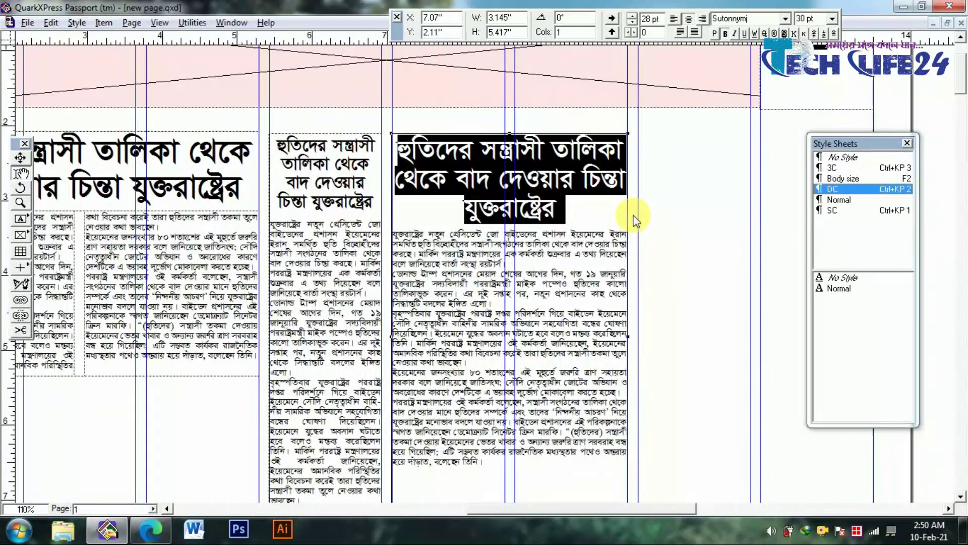
left_click(587, 221)
left_click_drag(587, 220, 589, 180)
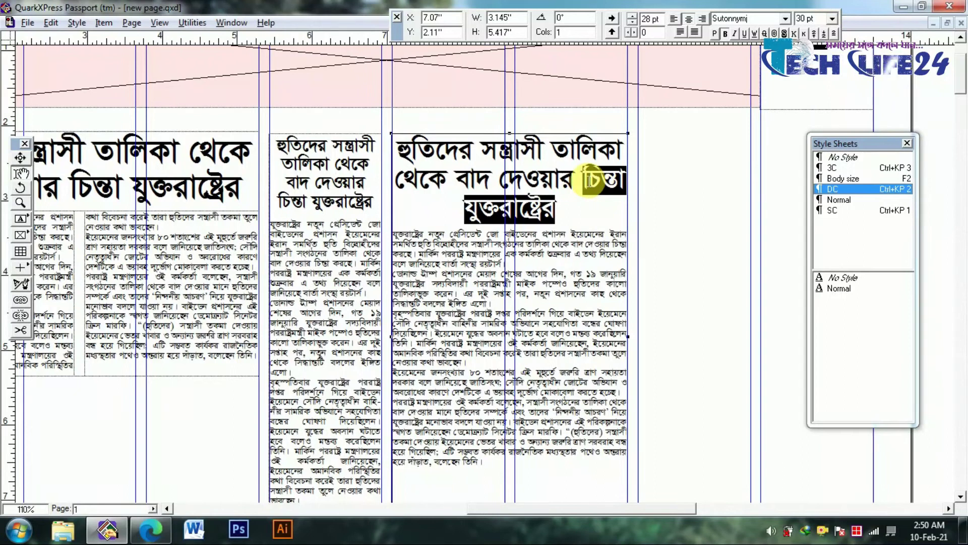
key("BackSpace")
key("ctrl+z")
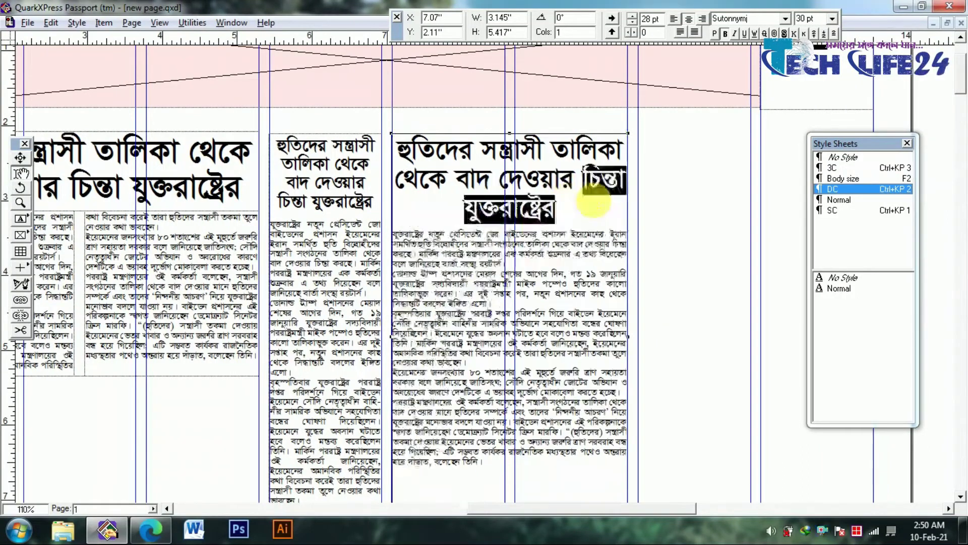
key("BackSpace")
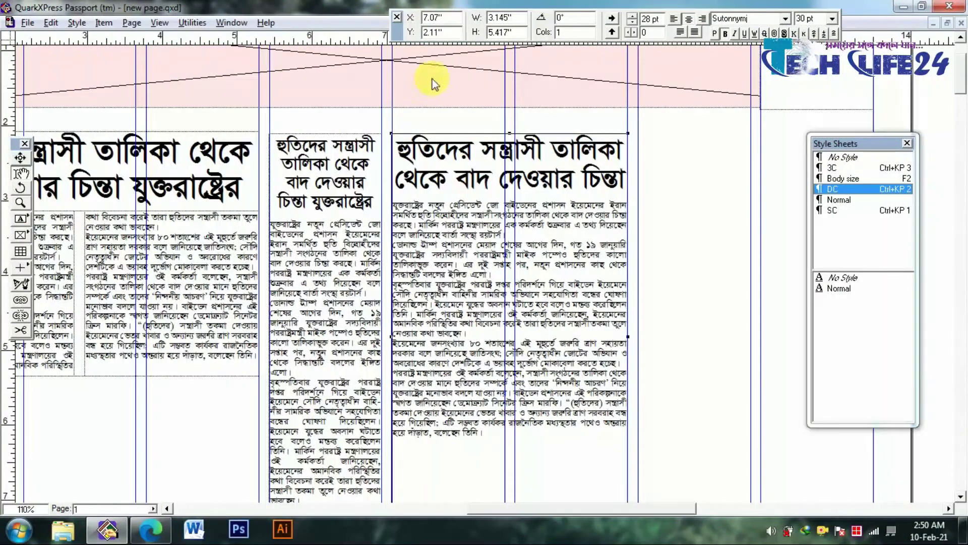
- Duplicate the two-column story box below the original and widen the copy across four columns, to about 6.43"
left_click(745, 189)
left_click(474, 151, "ctrl+alt")
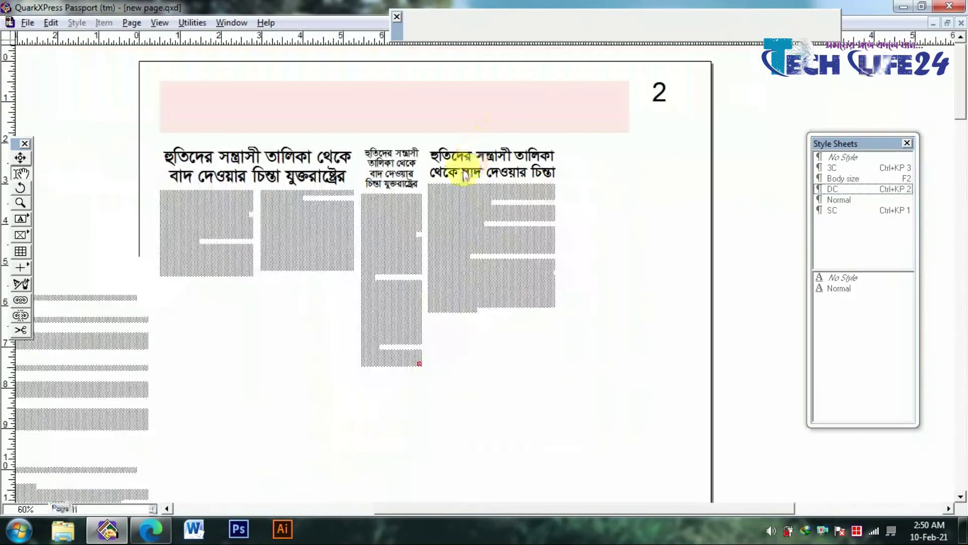
left_click(327, 253)
left_click(395, 227)
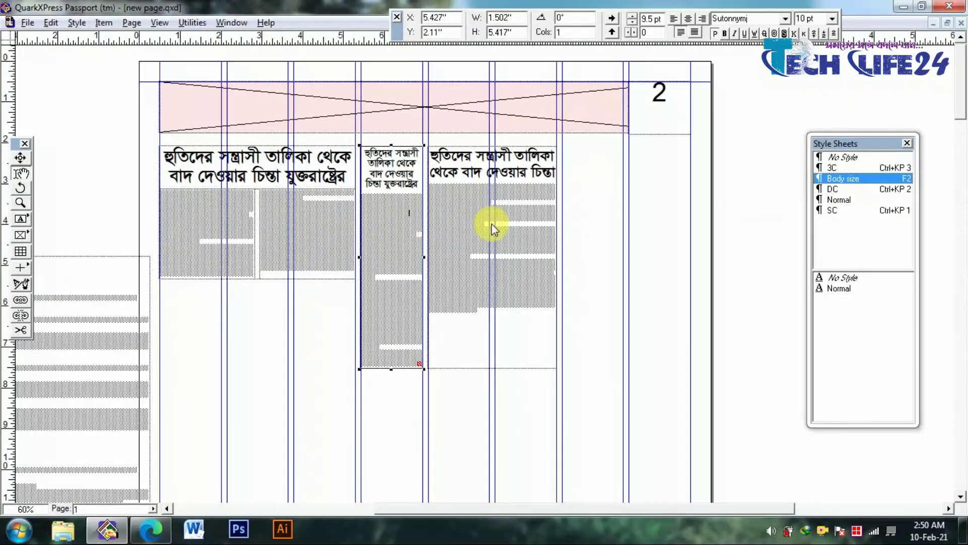
left_click(499, 229)
left_click_drag(499, 229, 562, 148)
left_click_drag(499, 174, 367, 187)
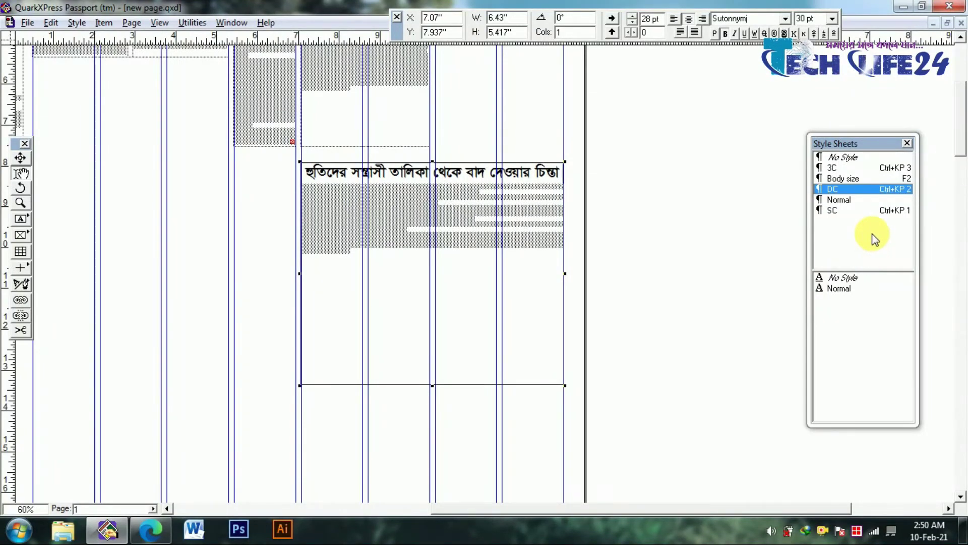
left_click_drag(423, 210, 455, 274)
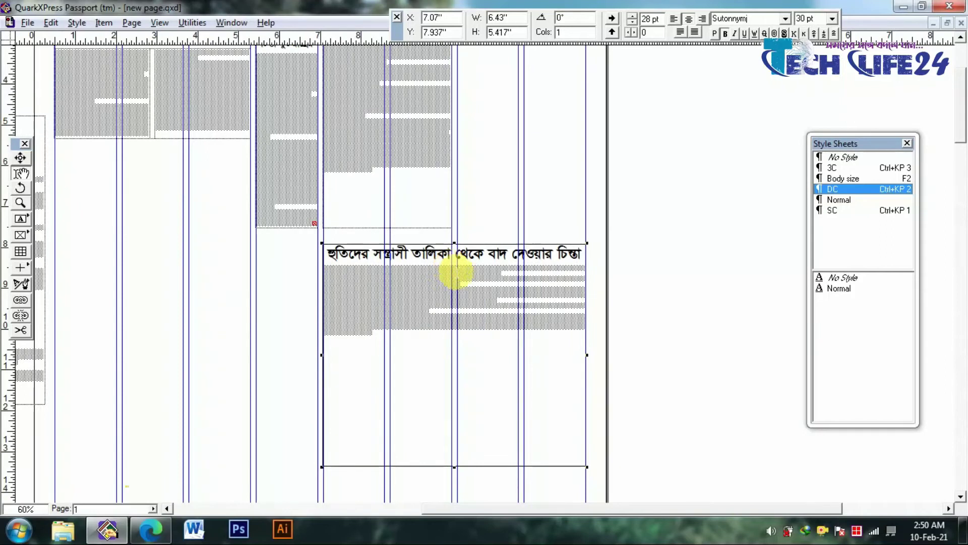
left_click(456, 272, "ctrl")
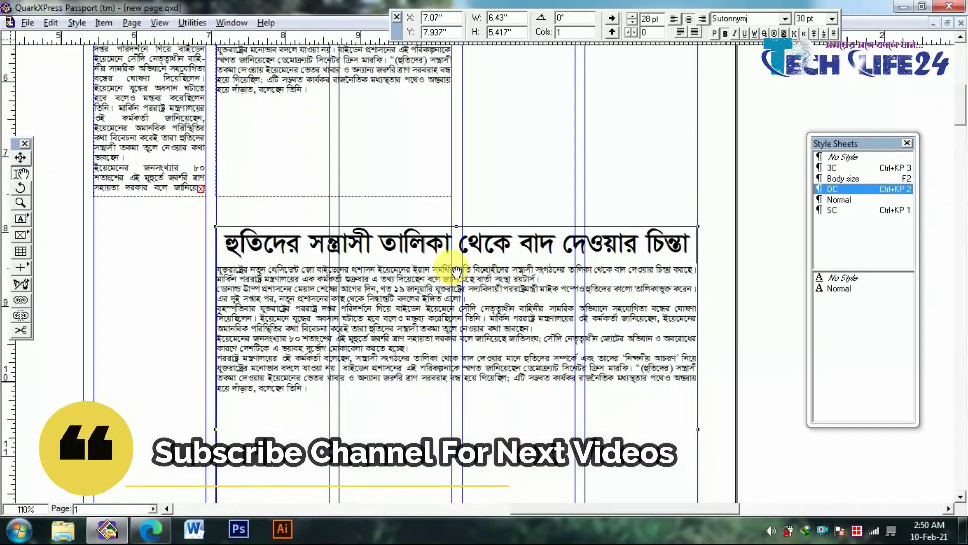
left_click_drag(456, 224, 492, 425)
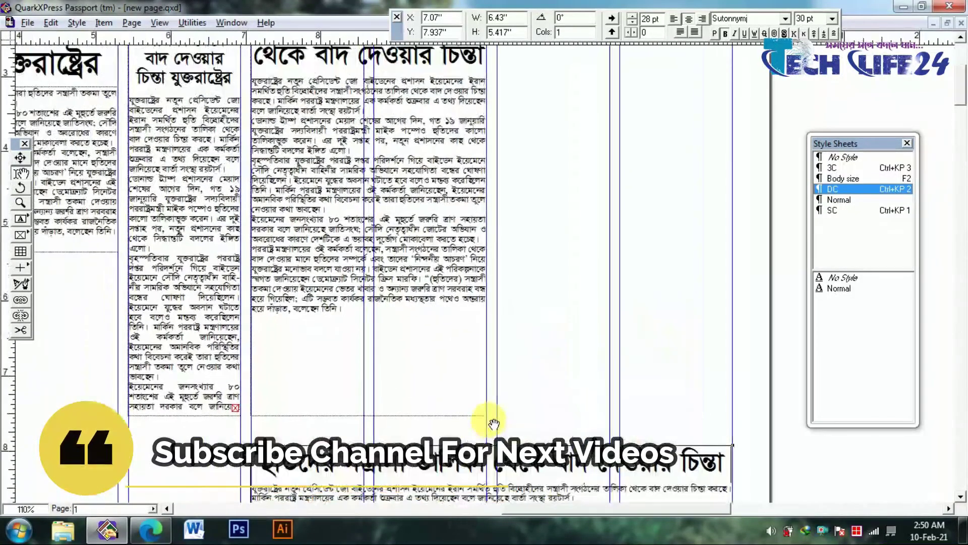
left_click(491, 355, "ctrl+alt")
left_click(521, 265, "ctrl+alt")
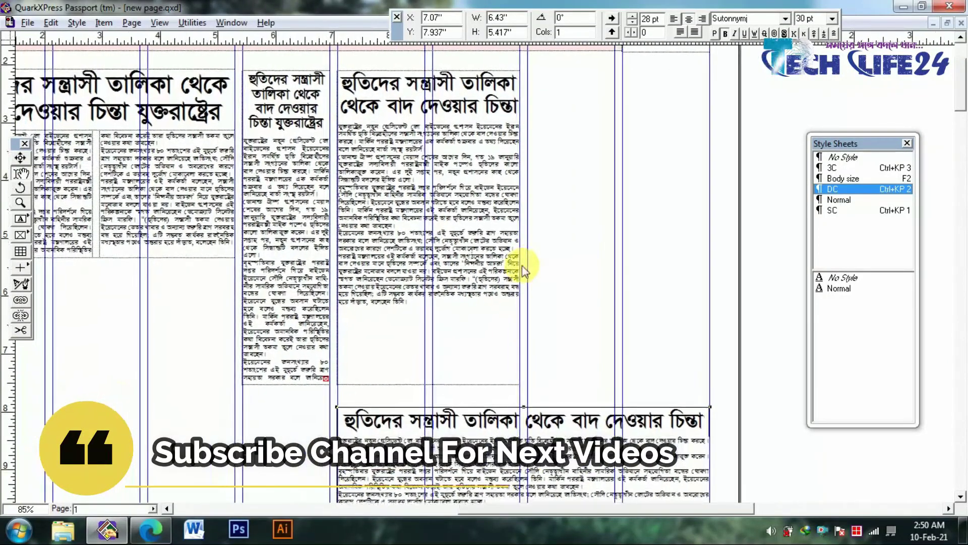
left_click(392, 268)
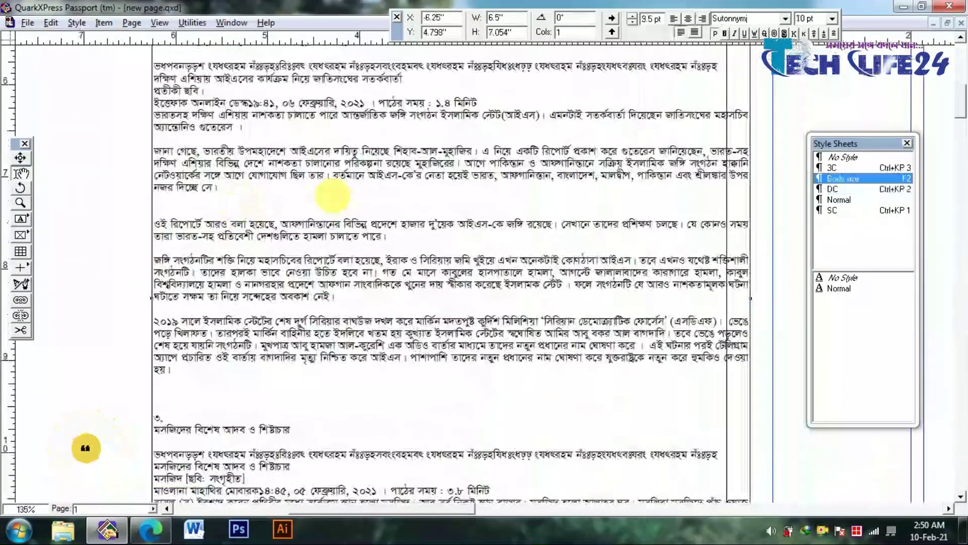
key("ctrl+a")
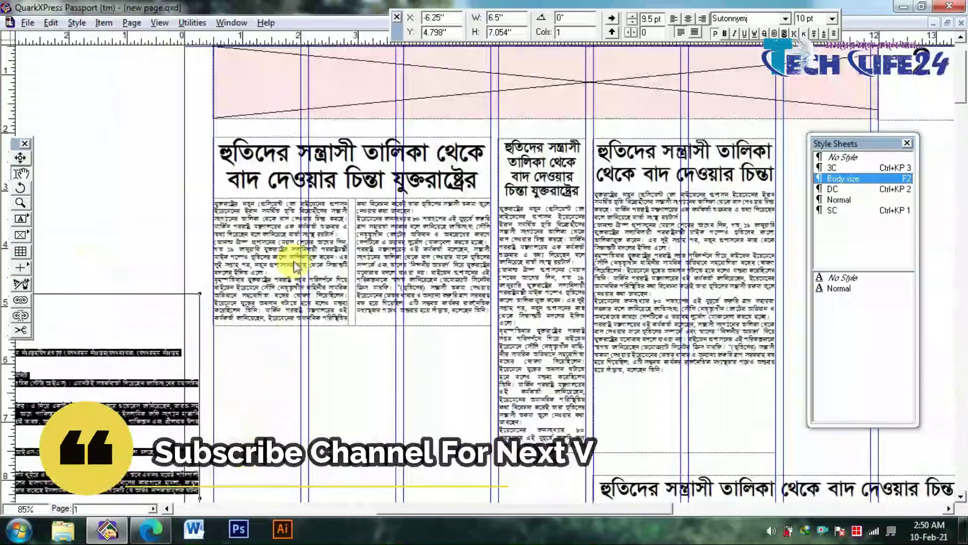
- Try the SC style sheet on the whole three-column headline and switch it back to 3C
left_click(312, 159)
key("ctrl+a")
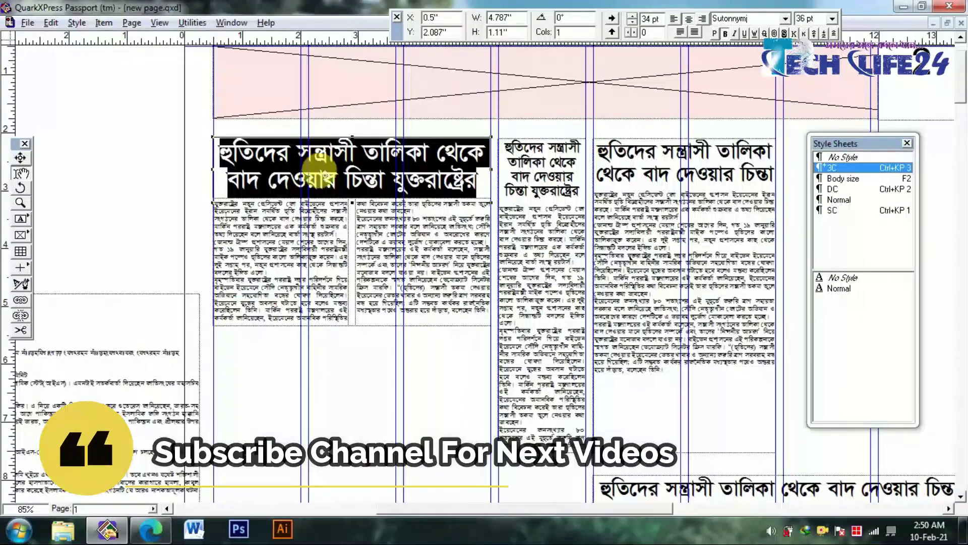
key("ctrl+KP_1")
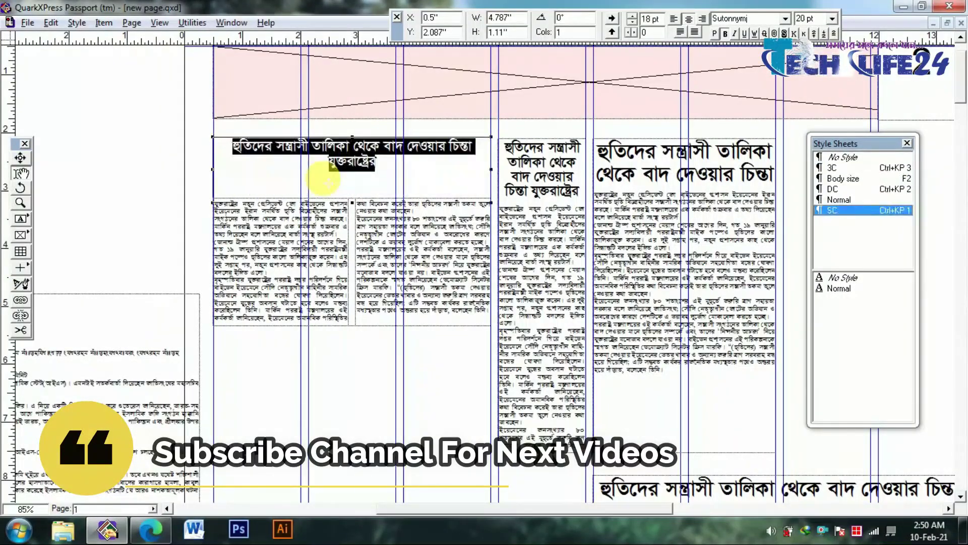
key("ctrl+KP_3")
left_click_drag(348, 174, 152, 174)
left_click(433, 167)
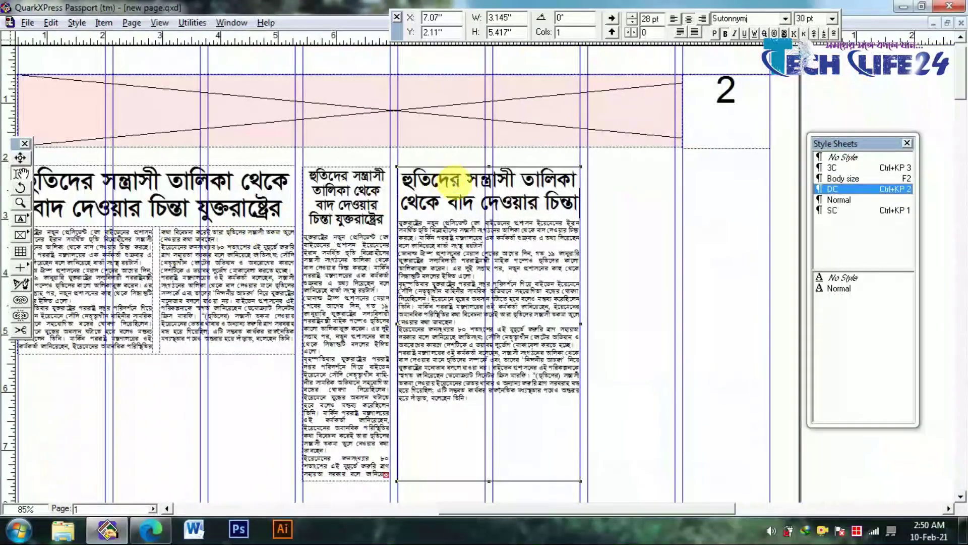
left_click_drag(494, 395, 506, 325)
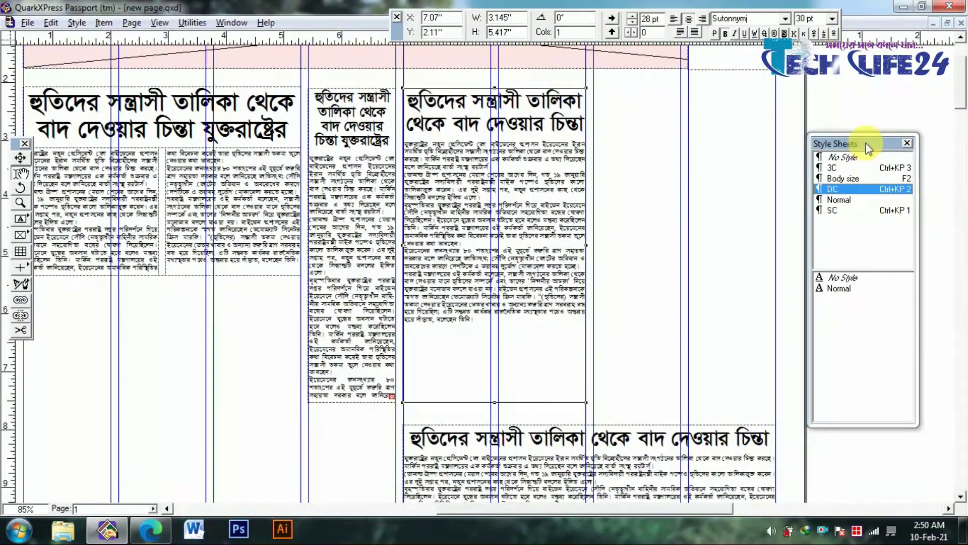
- Hide the Style Sheets palette and show it again
key("F11")
key("F11")
key("F11")
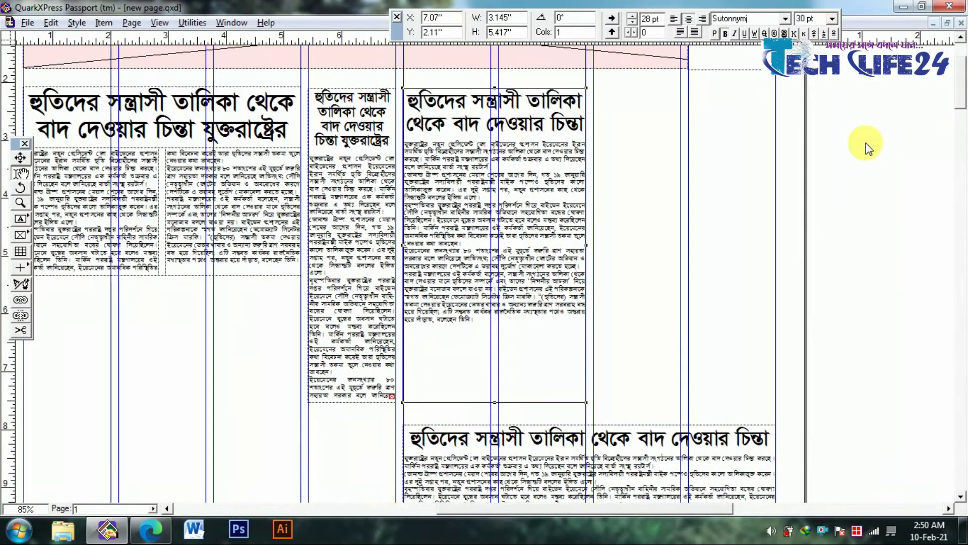
key("F11")
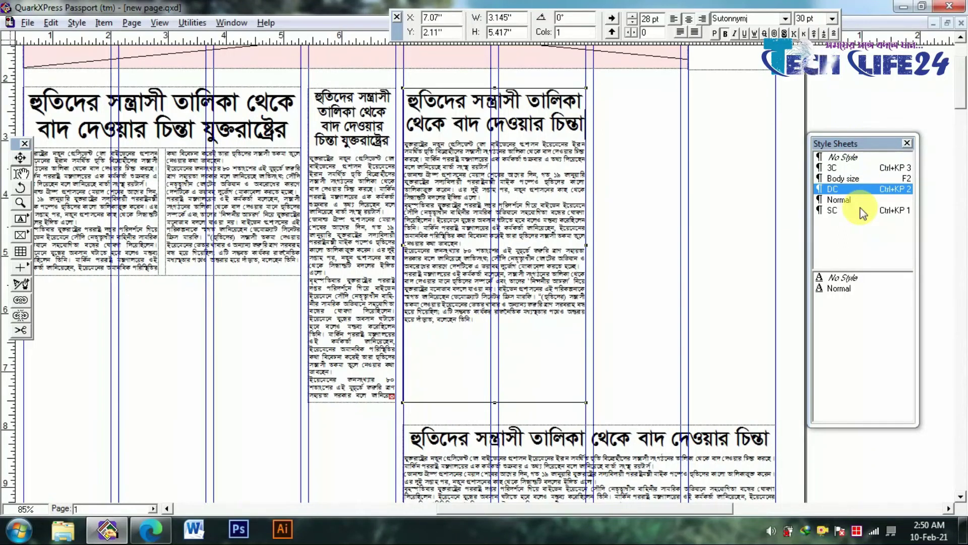